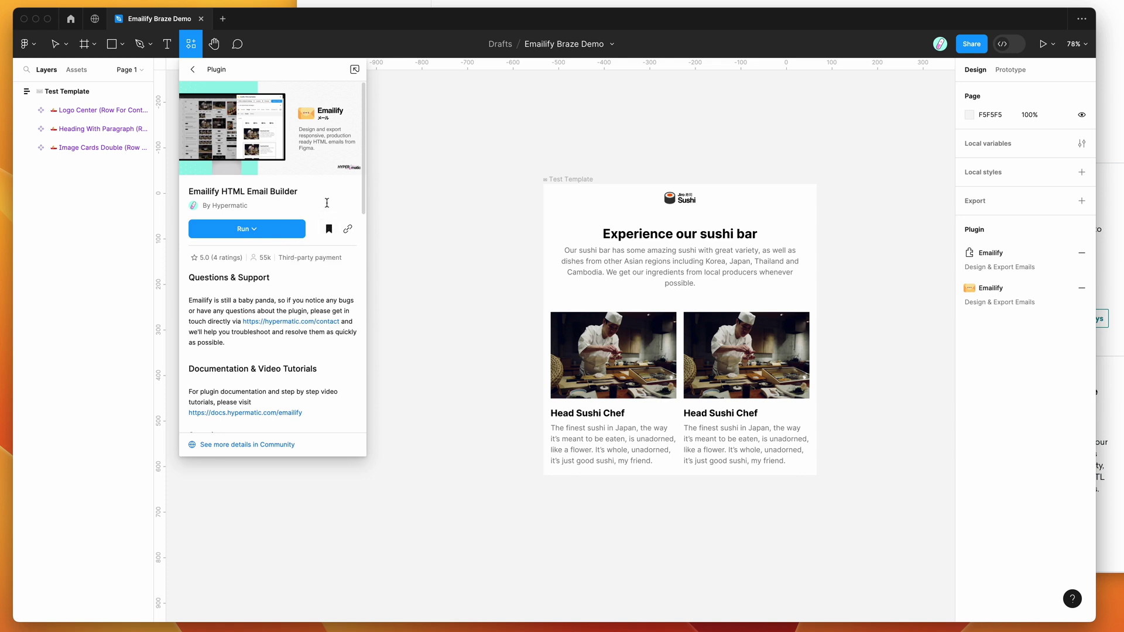
Step: Close the Emailify HTML Email Builder details page to return to the Test Template canvas
{"action": "left_click", "coordinate": [431, 140]}
Step: Launch Emailify HTML Email Builder from the canvas context menu's Saved plugins
{"action": "right_click", "coordinate": [304, 123]}
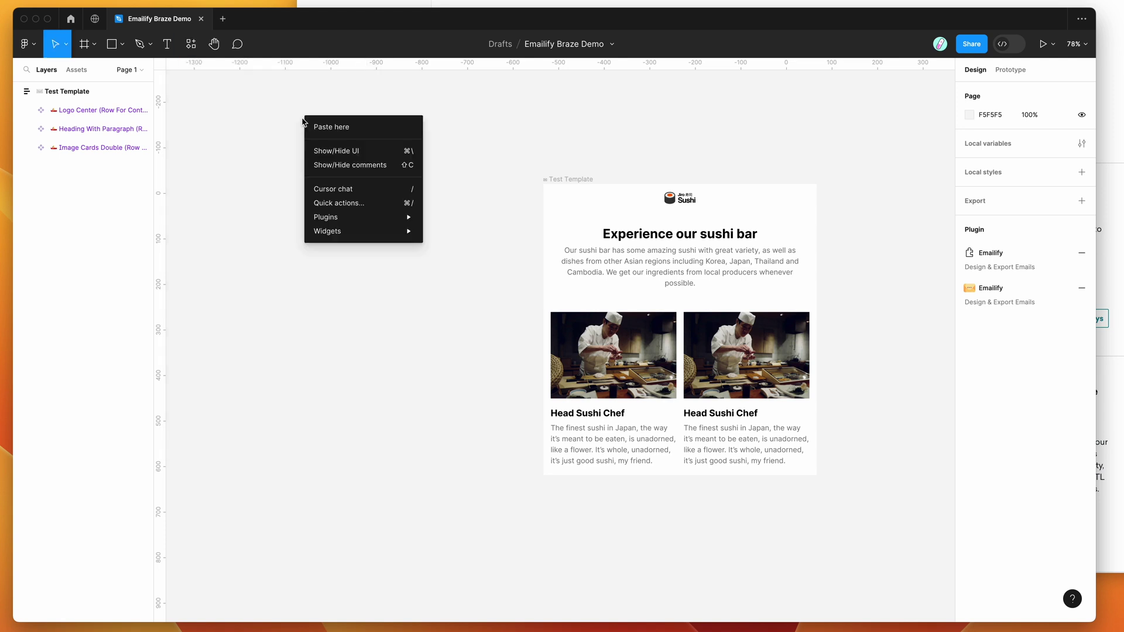
{"action": "mouse_move", "coordinate": [344, 217]}
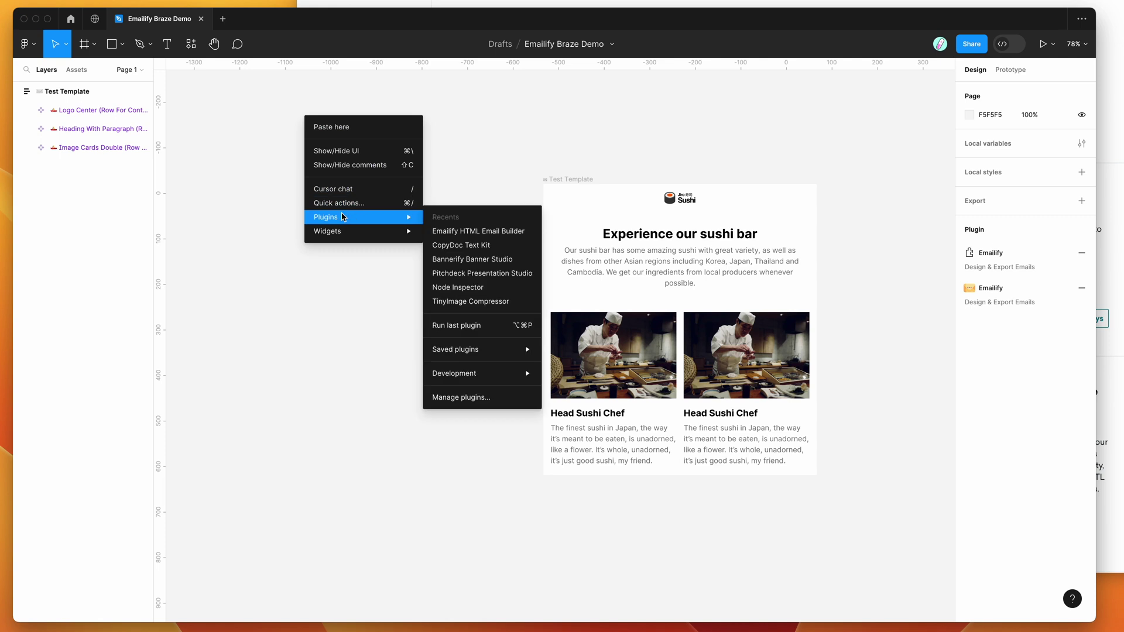
{"action": "mouse_move", "coordinate": [469, 350]}
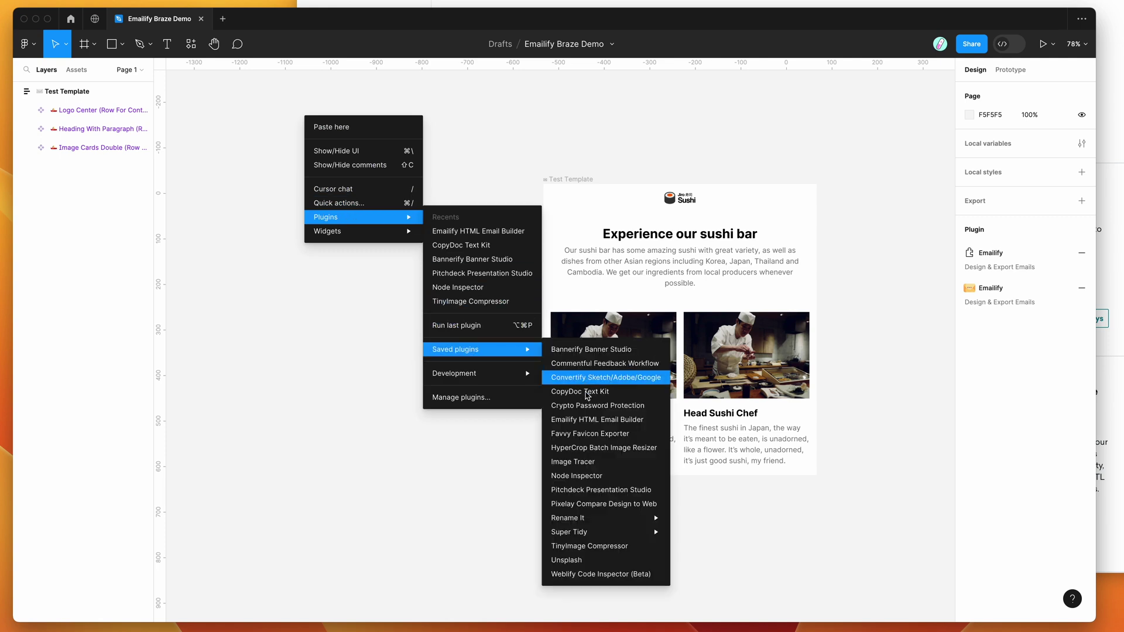
{"action": "left_click", "coordinate": [588, 419]}
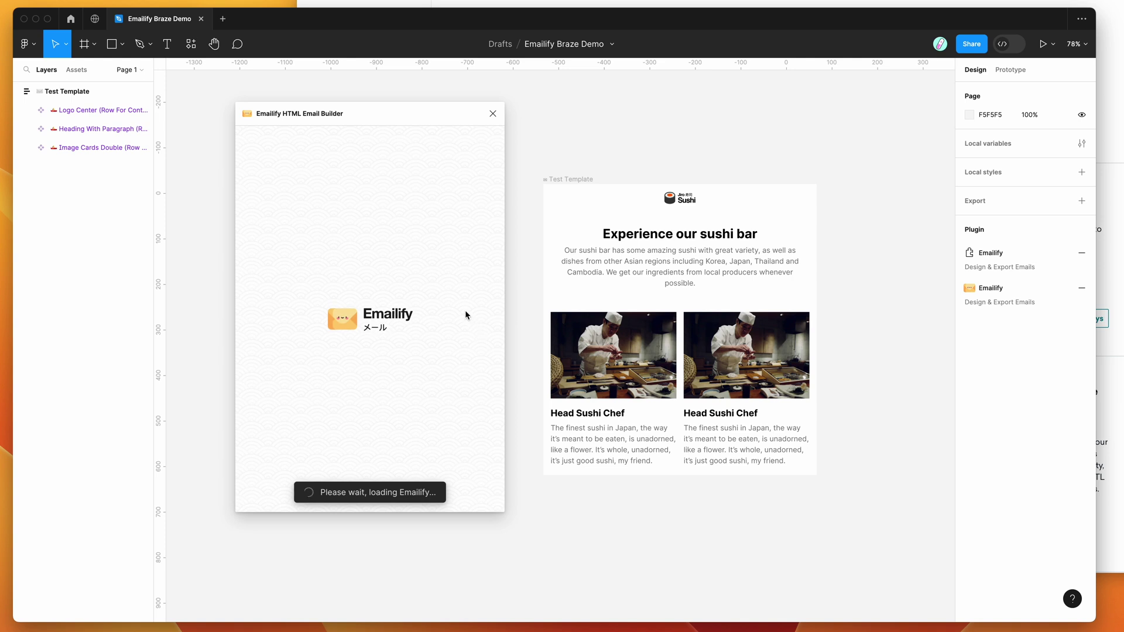
Step: Position the Emailify plugin window beside the Test Template frame
{"action": "left_click_drag", "start_coordinate": [421, 118], "coordinate": [410, 113]}
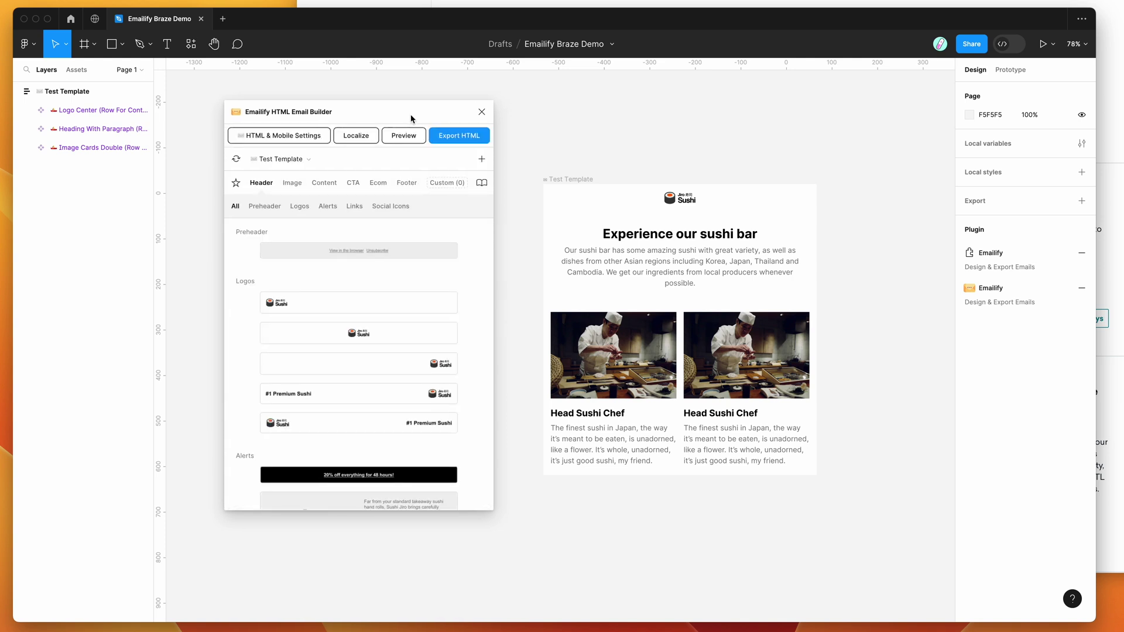
{"action": "scroll", "coordinate": [601, 139], "scroll_direction": "down", "scroll_amount": 2}
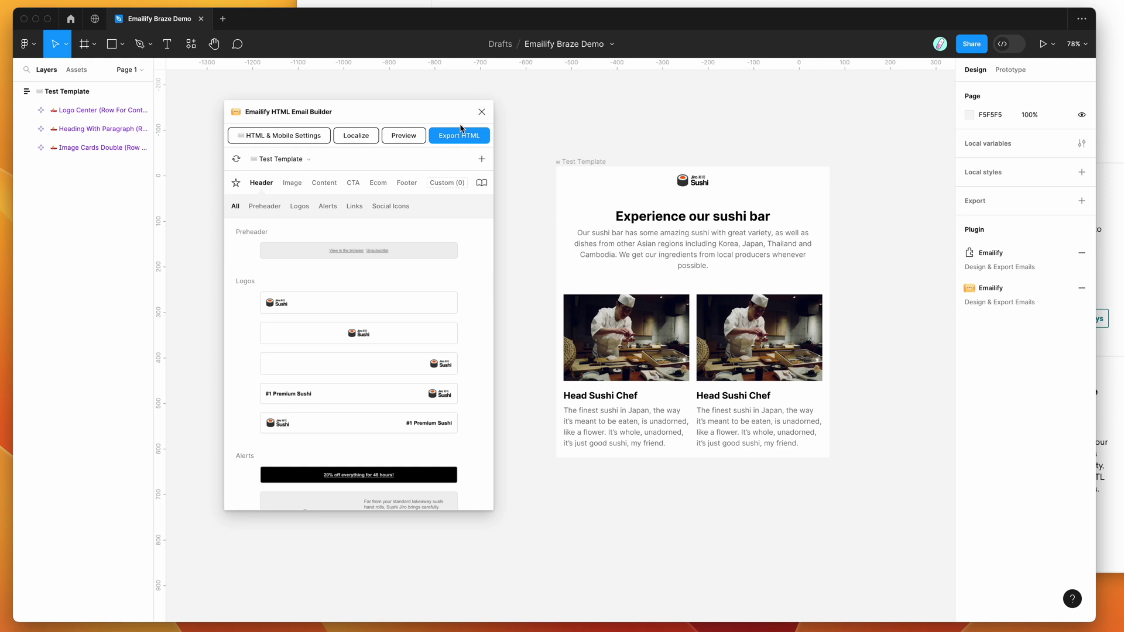
{"action": "left_click_drag", "start_coordinate": [455, 120], "coordinate": [446, 111]}
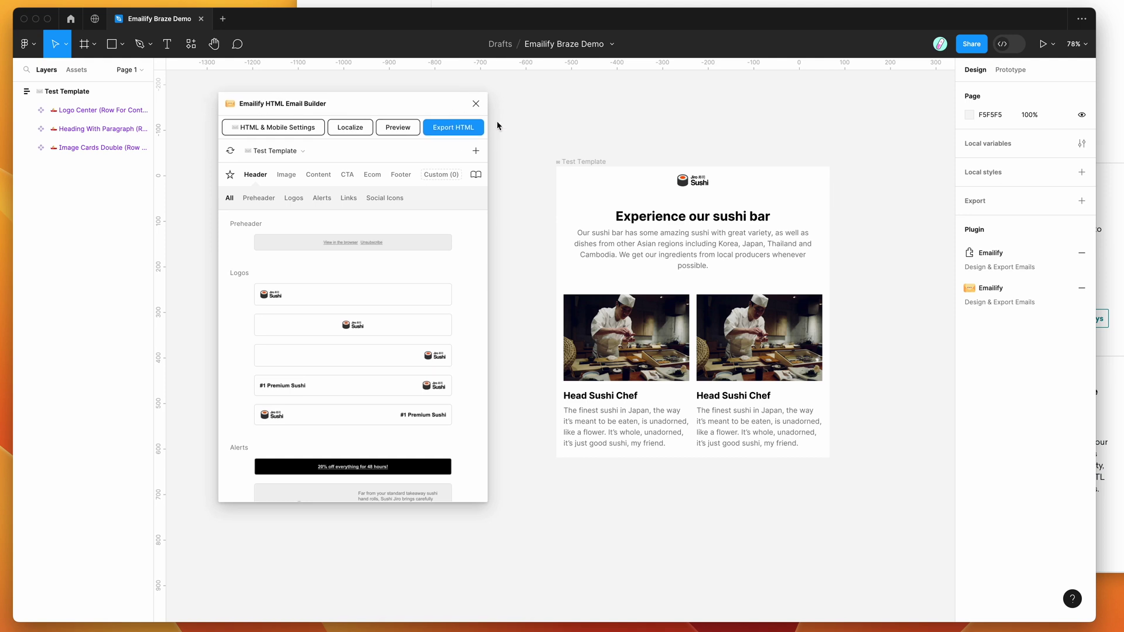
{"action": "left_click", "coordinate": [566, 162]}
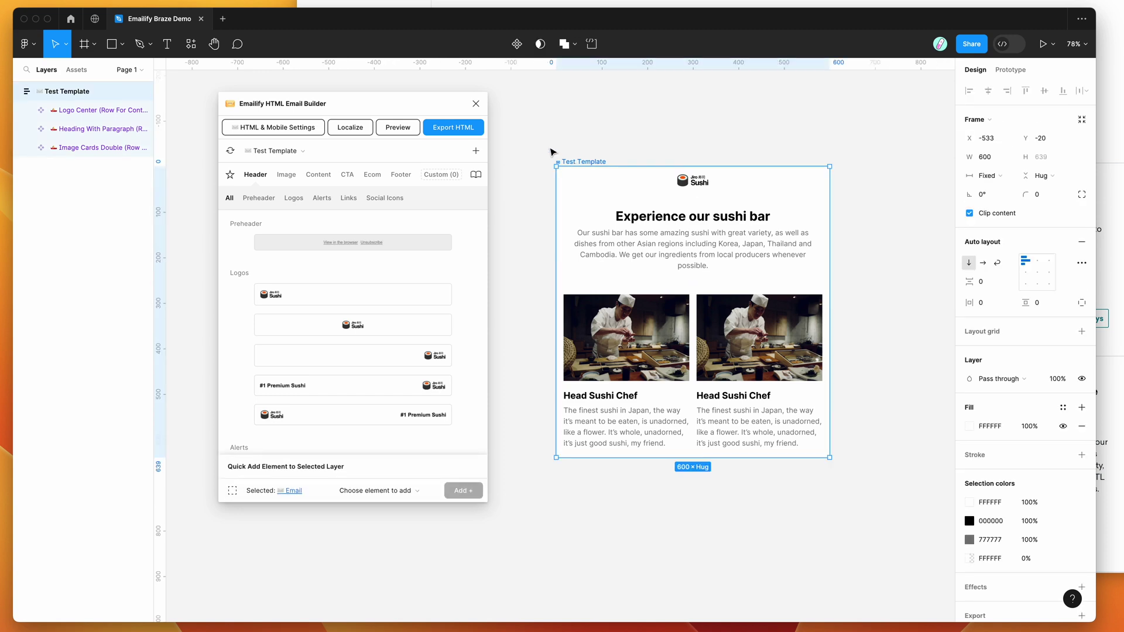
{"action": "left_click", "coordinate": [547, 154]}
{"action": "left_click_drag", "start_coordinate": [419, 111], "coordinate": [424, 114]}
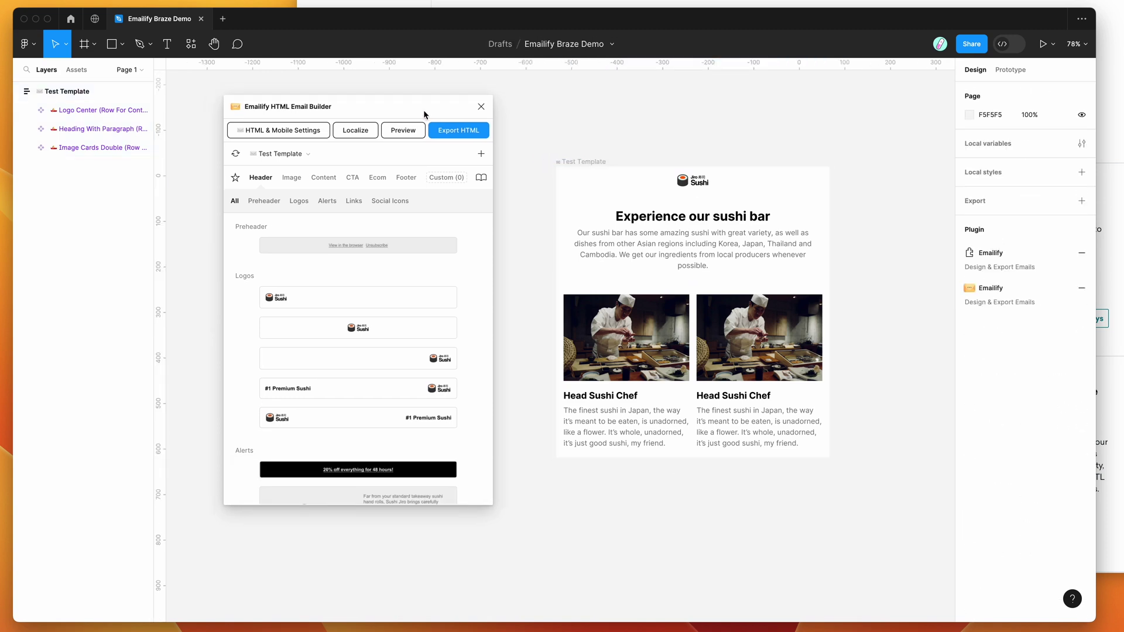
{"action": "left_click_drag", "start_coordinate": [423, 110], "coordinate": [422, 108]}
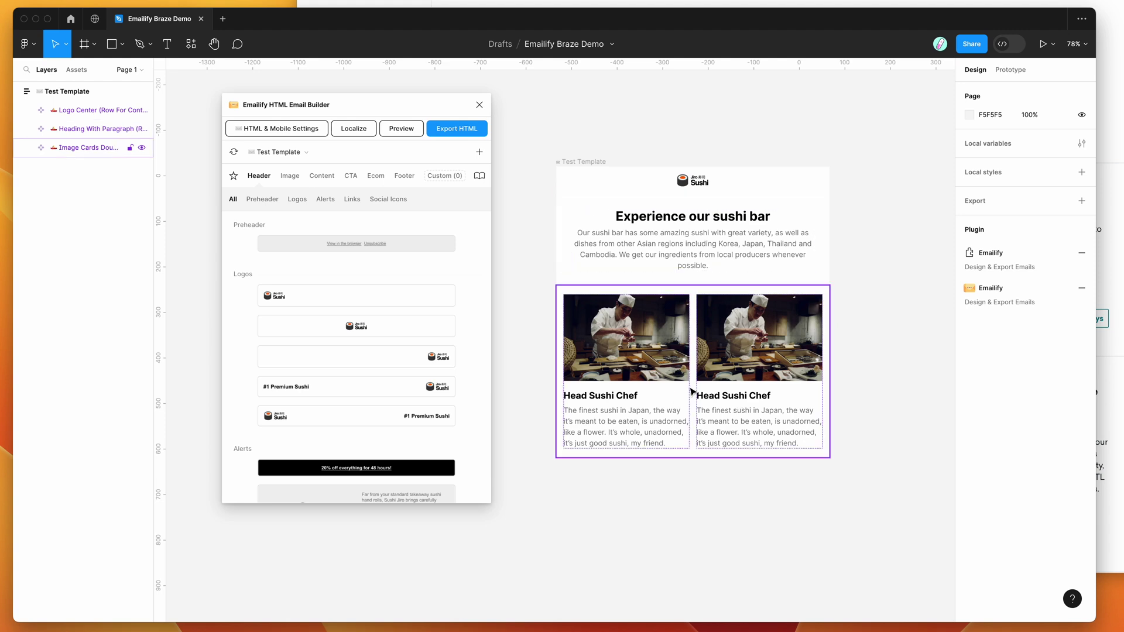
Step: Add the Braze footer from Emailify's Footer library to the sushi template
{"action": "left_click", "coordinate": [405, 177]}
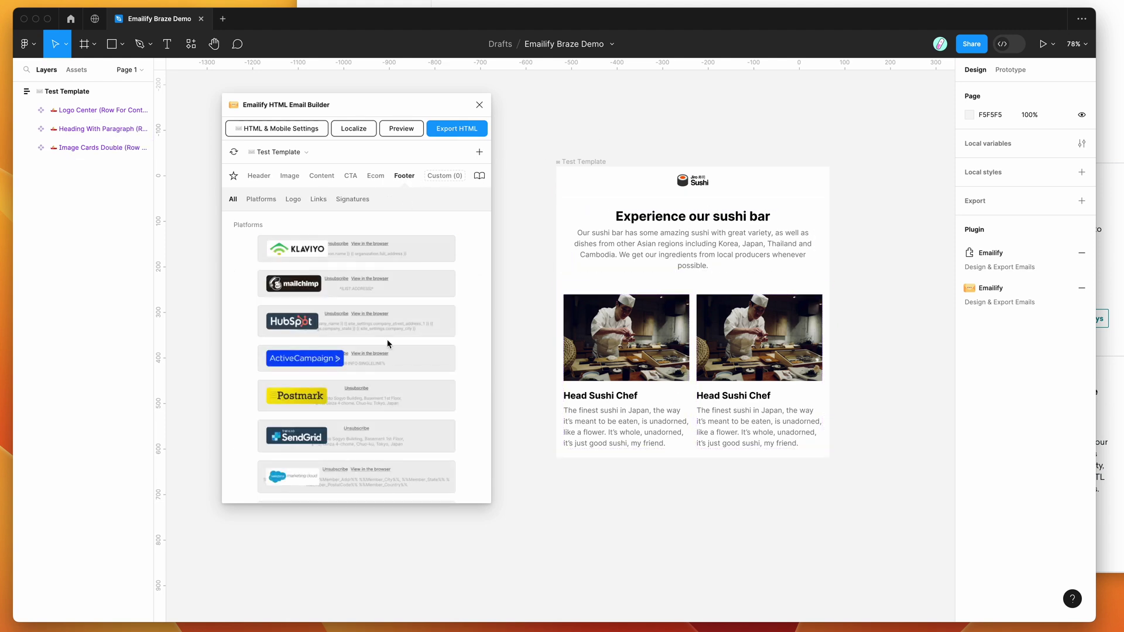
{"action": "scroll", "coordinate": [388, 346], "scroll_direction": "down", "scroll_amount": 5}
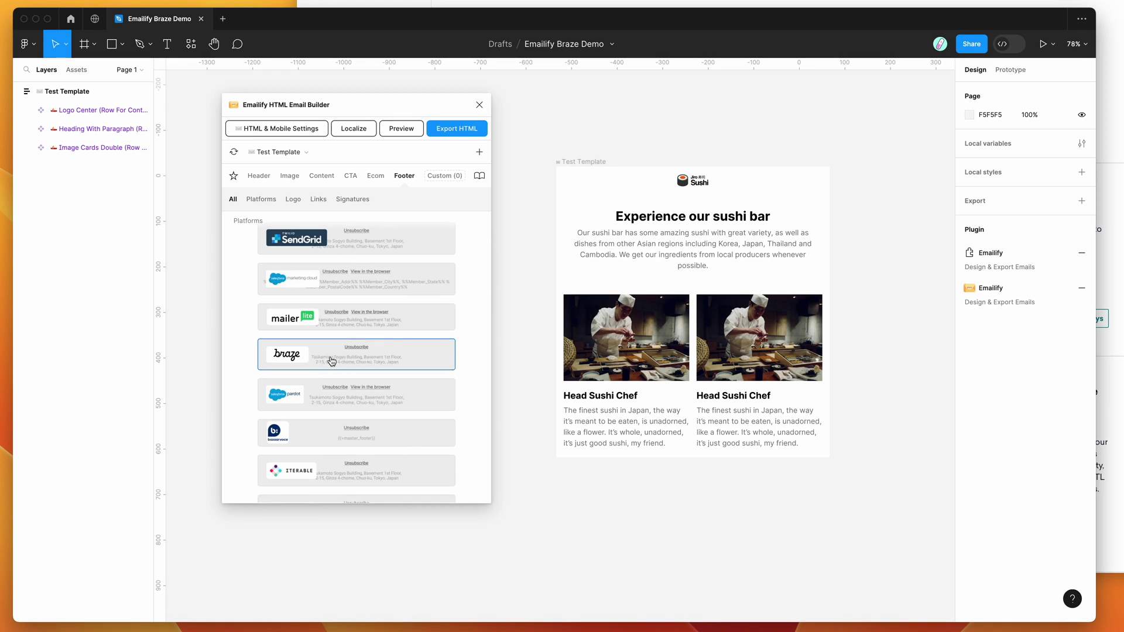
{"action": "left_click", "coordinate": [328, 362]}
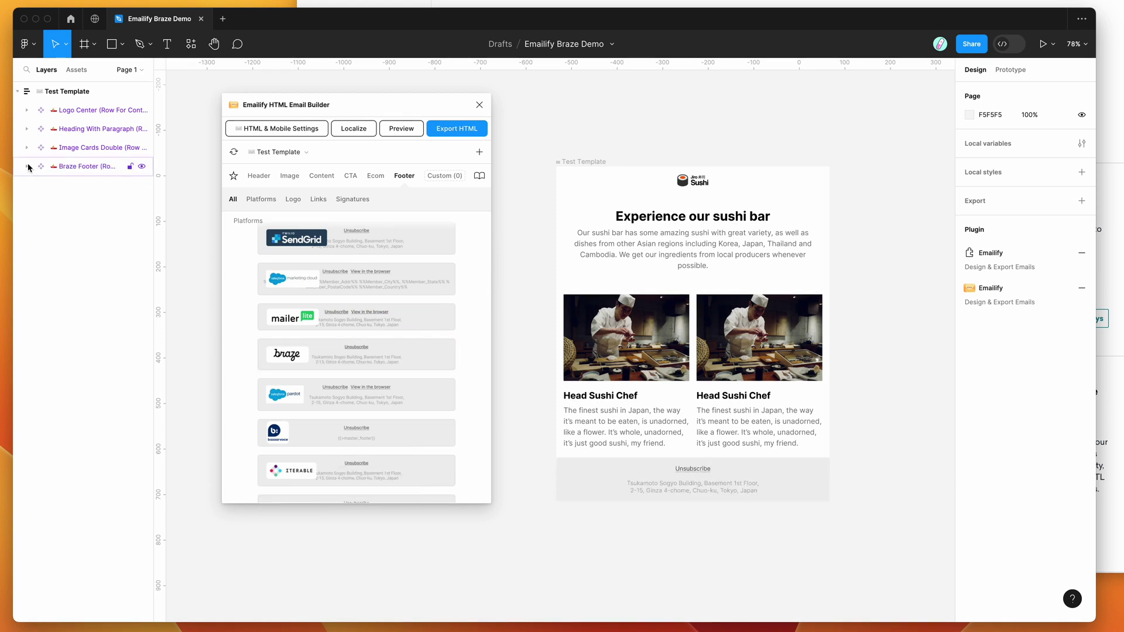
Step: Check that the footer's Unsubscribe Link under Braze Footer > Column > Navigation uses the Braze unsubscribe URL
{"action": "left_click", "coordinate": [26, 166]}
{"action": "left_click", "coordinate": [41, 184]}
{"action": "left_click", "coordinate": [55, 204]}
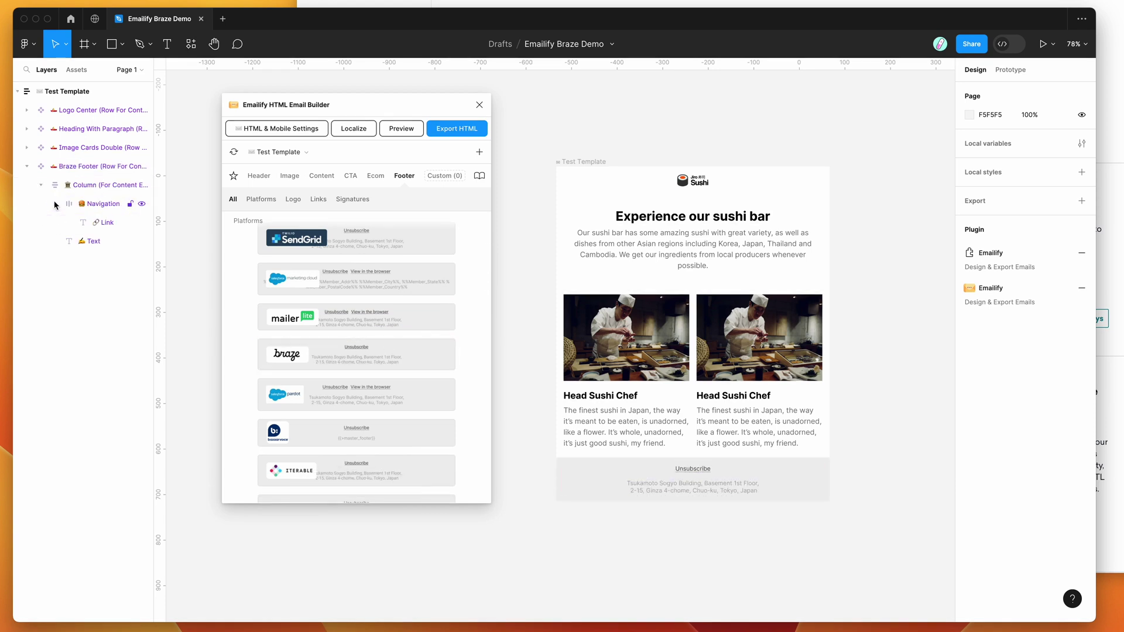
{"action": "left_click", "coordinate": [102, 223]}
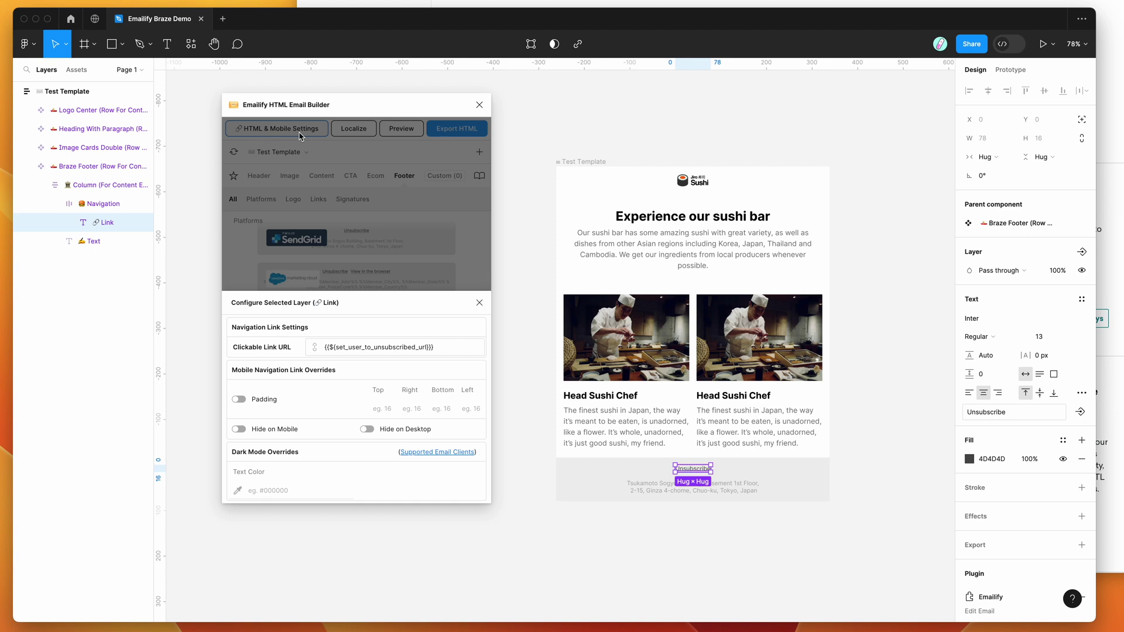
{"action": "left_click", "coordinate": [323, 348]}
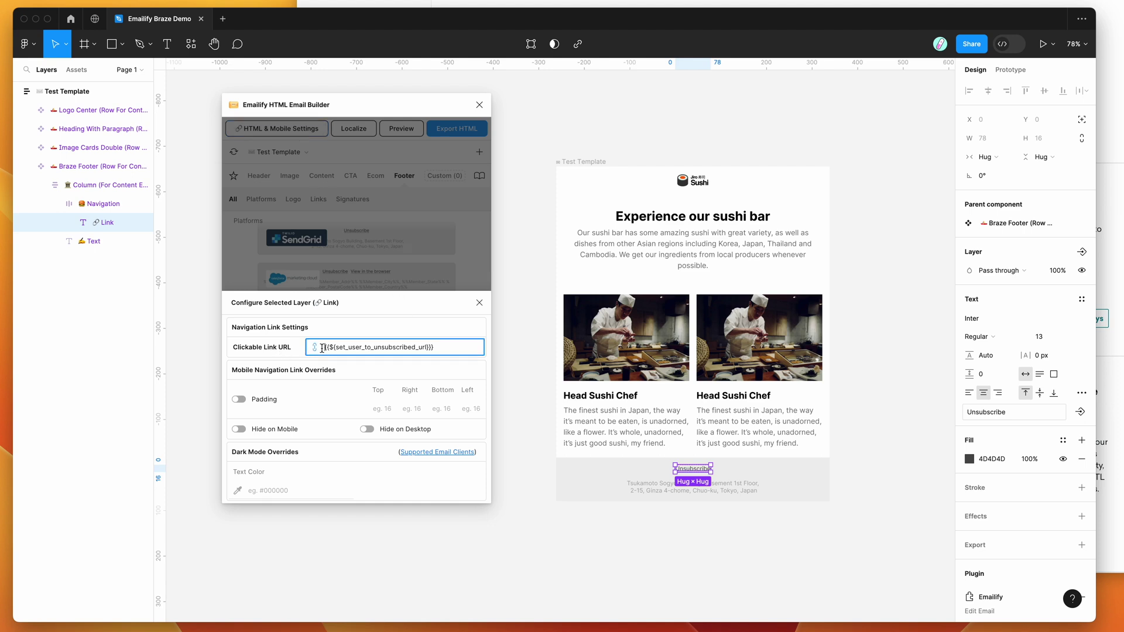
{"action": "triple_click", "coordinate": [443, 347]}
{"action": "left_click", "coordinate": [443, 347]}
{"action": "left_click", "coordinate": [472, 261]}
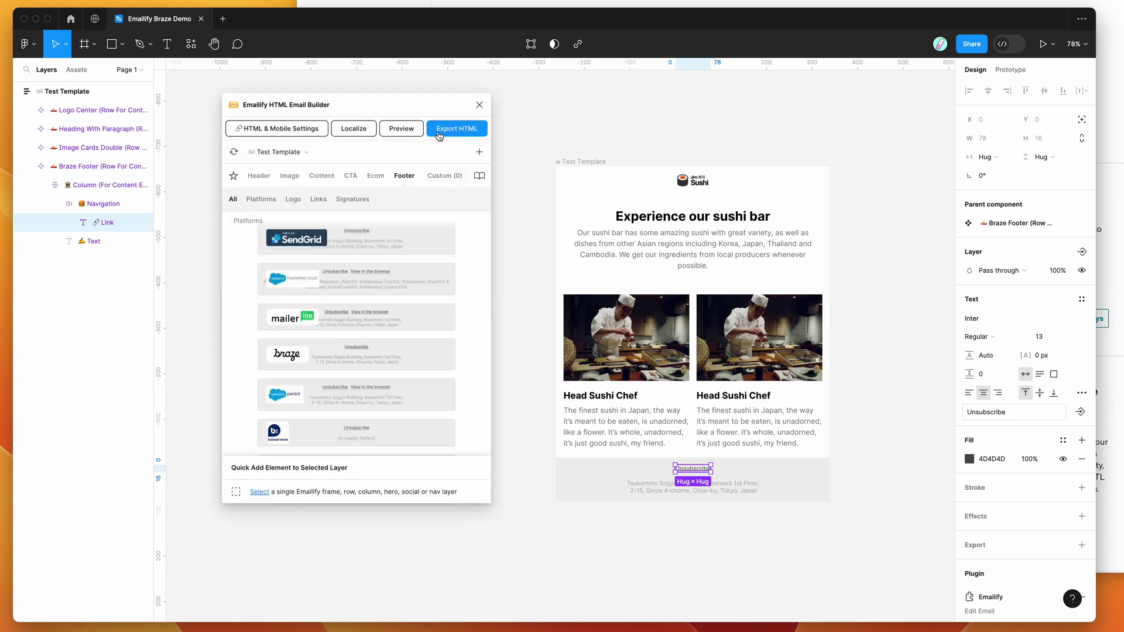
Step: Set Emailify's HTML export destination to Braze under Platform Integrations
{"action": "left_click", "coordinate": [461, 132]}
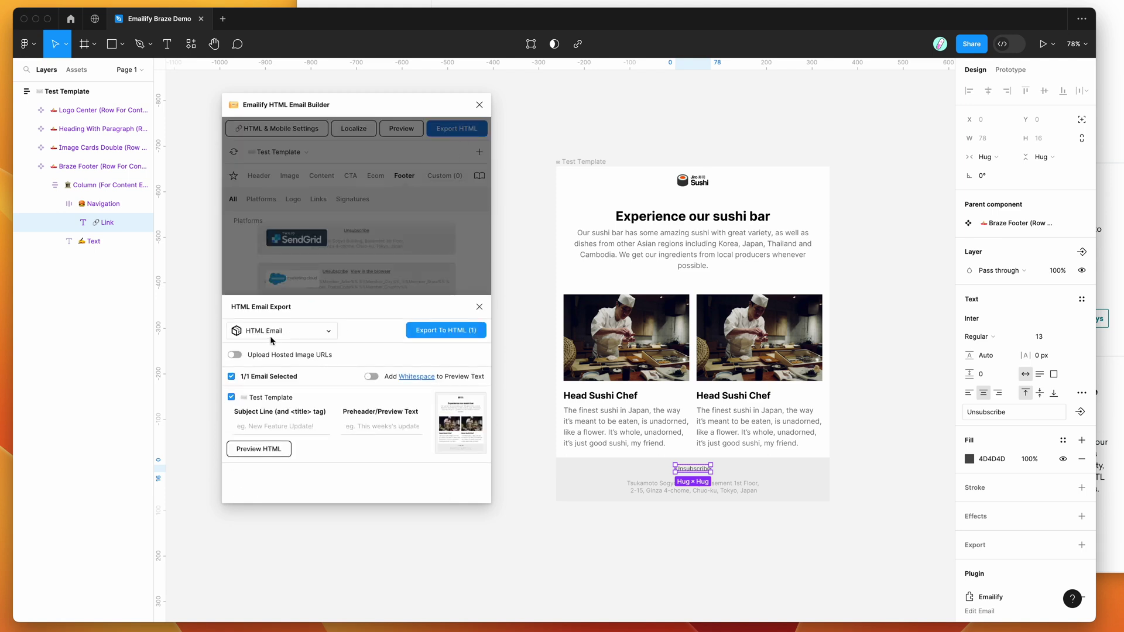
{"action": "left_click", "coordinate": [262, 333]}
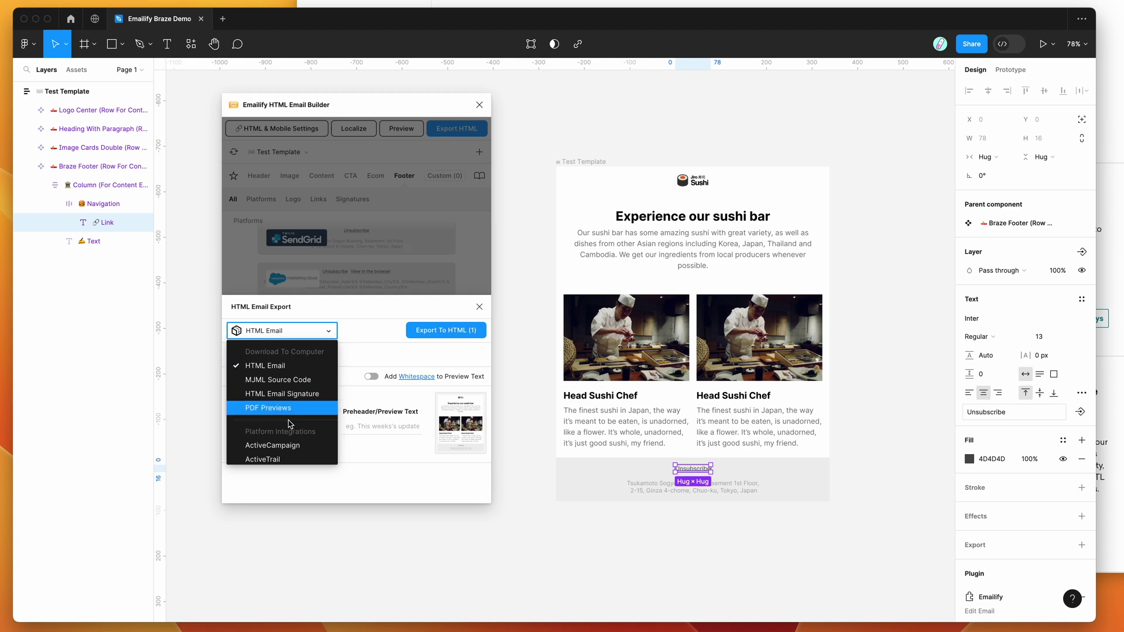
{"action": "scroll", "coordinate": [262, 436], "scroll_direction": "down", "scroll_amount": 2}
{"action": "scroll", "coordinate": [263, 436], "scroll_direction": "down", "scroll_amount": 3}
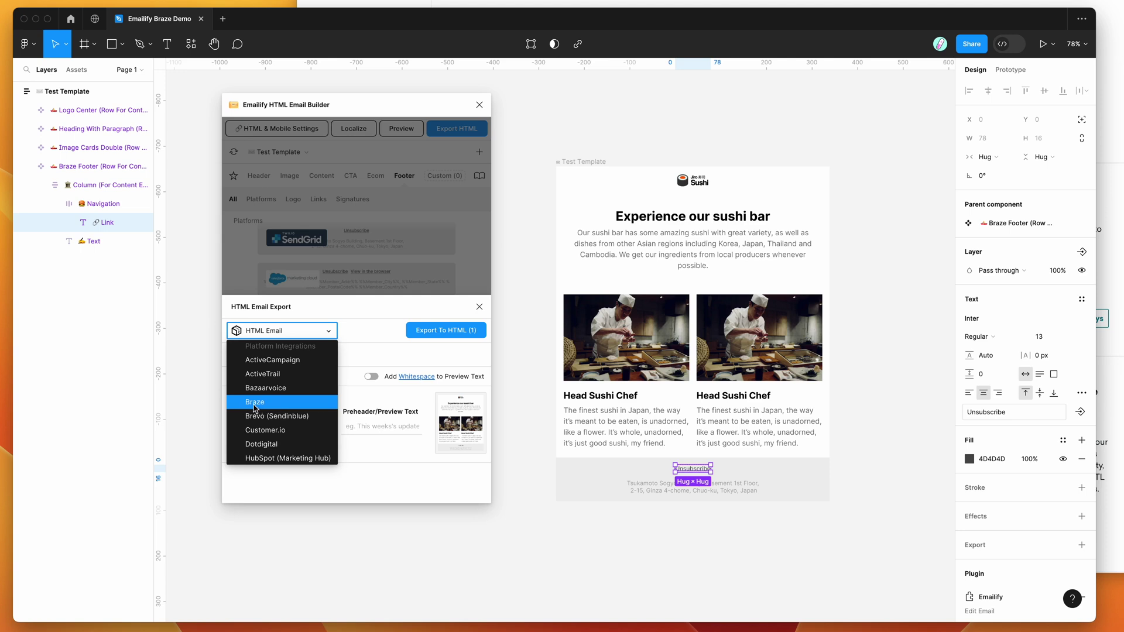
{"action": "left_click", "coordinate": [258, 408]}
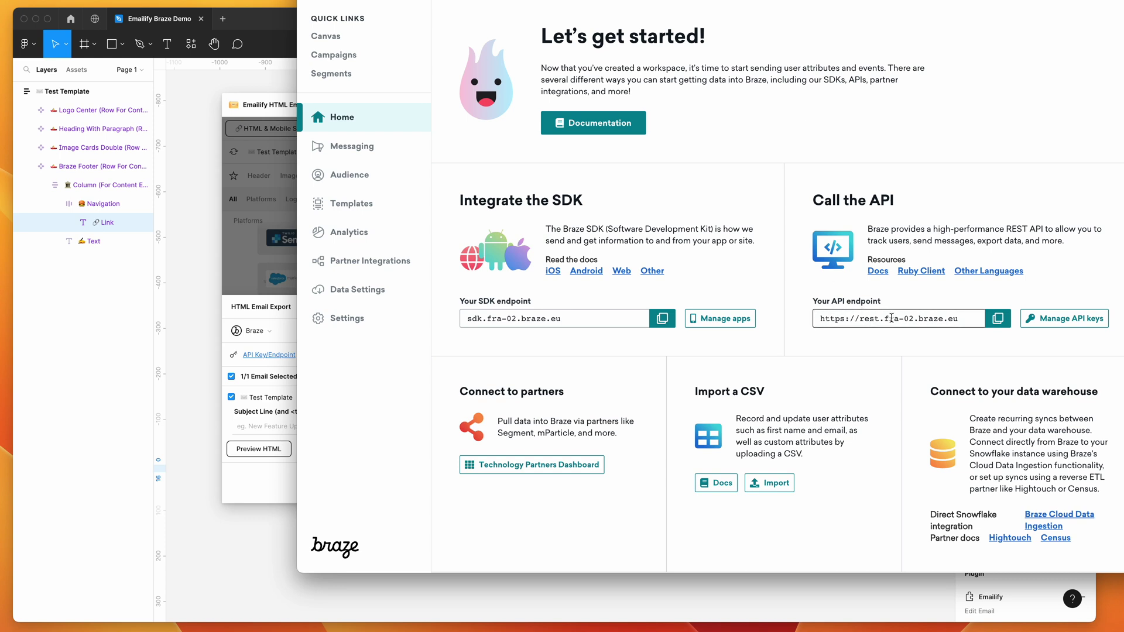
Step: Choose the fra-02 Braze region in Emailify, matching the rest.fra-02.braze.eu endpoint
{"action": "left_click", "coordinate": [893, 318]}
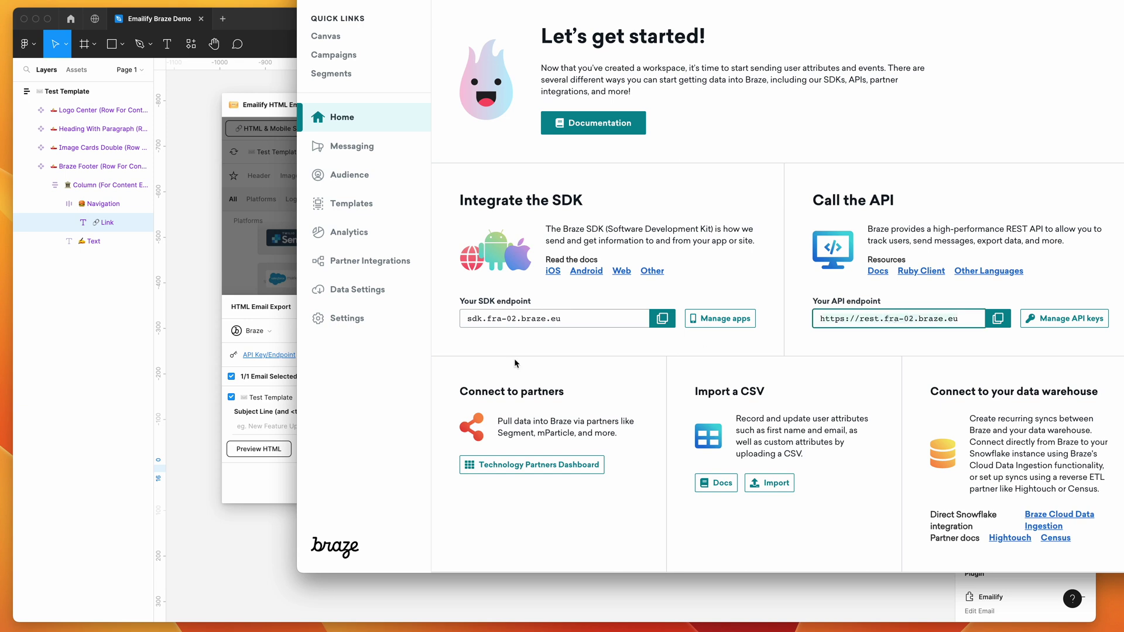
{"action": "left_click", "coordinate": [281, 313]}
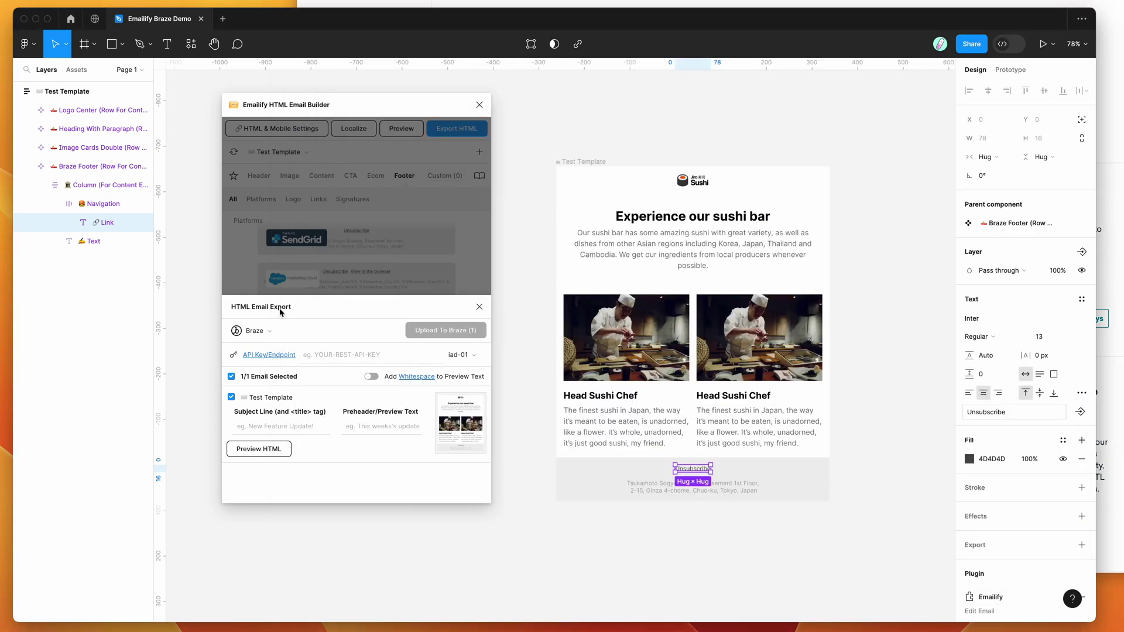
{"action": "left_click", "coordinate": [467, 355]}
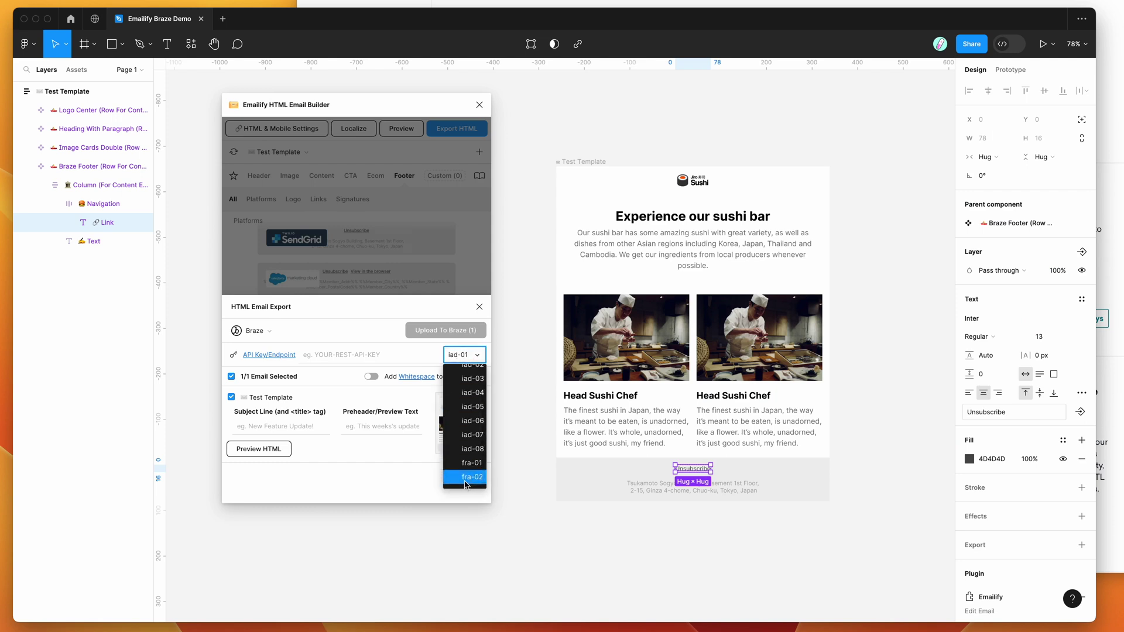
{"action": "left_click", "coordinate": [466, 482]}
{"action": "left_click", "coordinate": [1108, 270]}
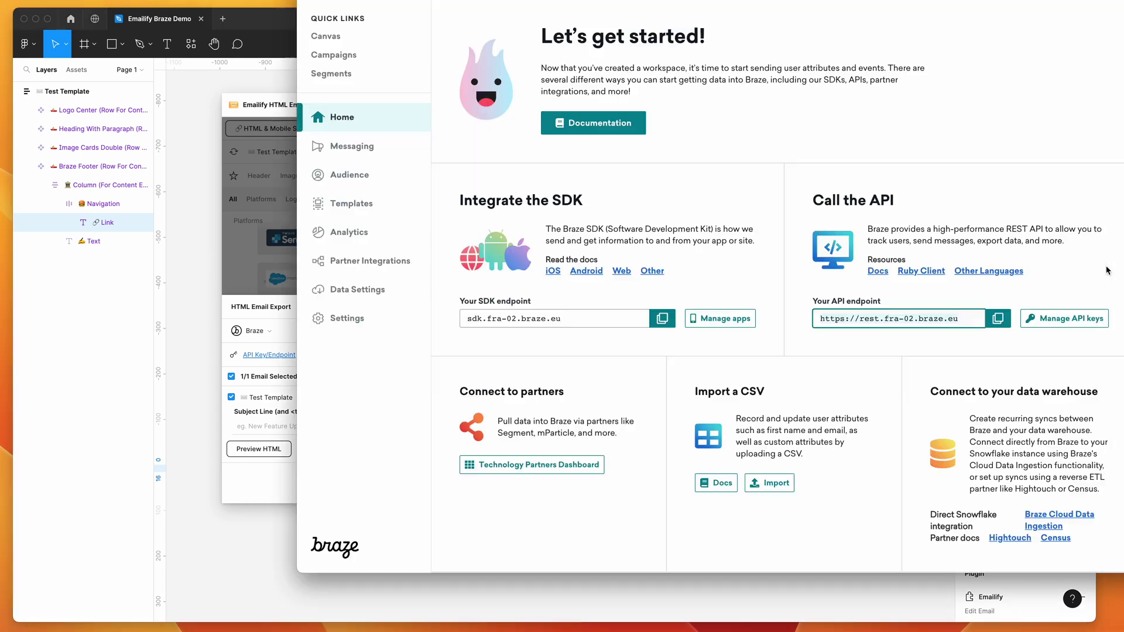
Step: Start a new Braze REST API key named Emailify from Manage API keys
{"action": "left_click", "coordinate": [1056, 321]}
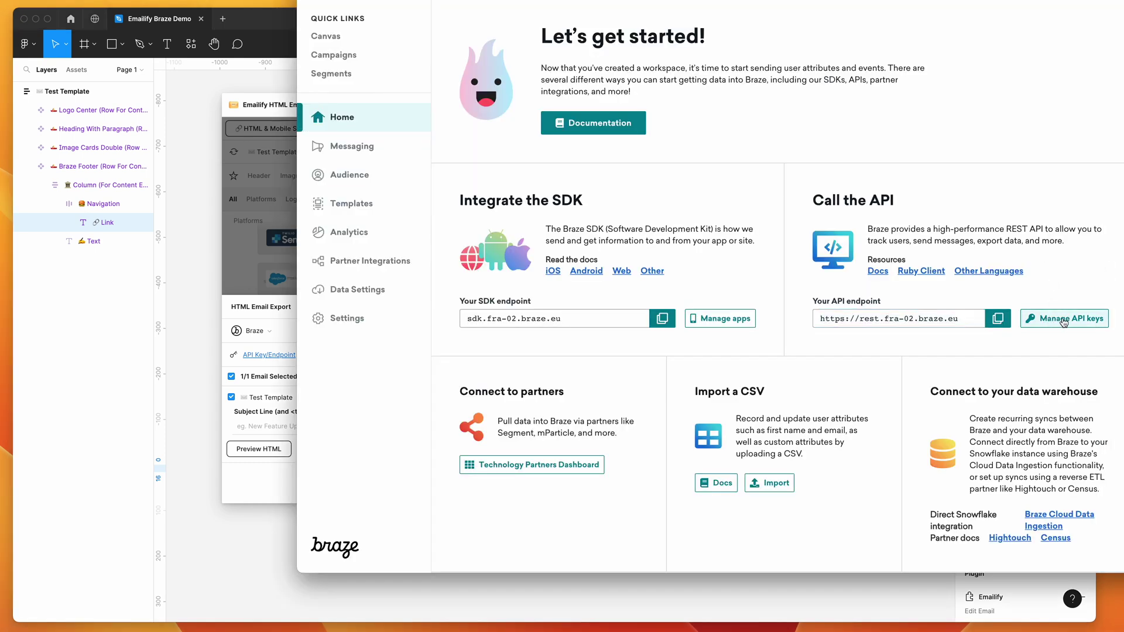
{"action": "left_click", "coordinate": [1063, 322]}
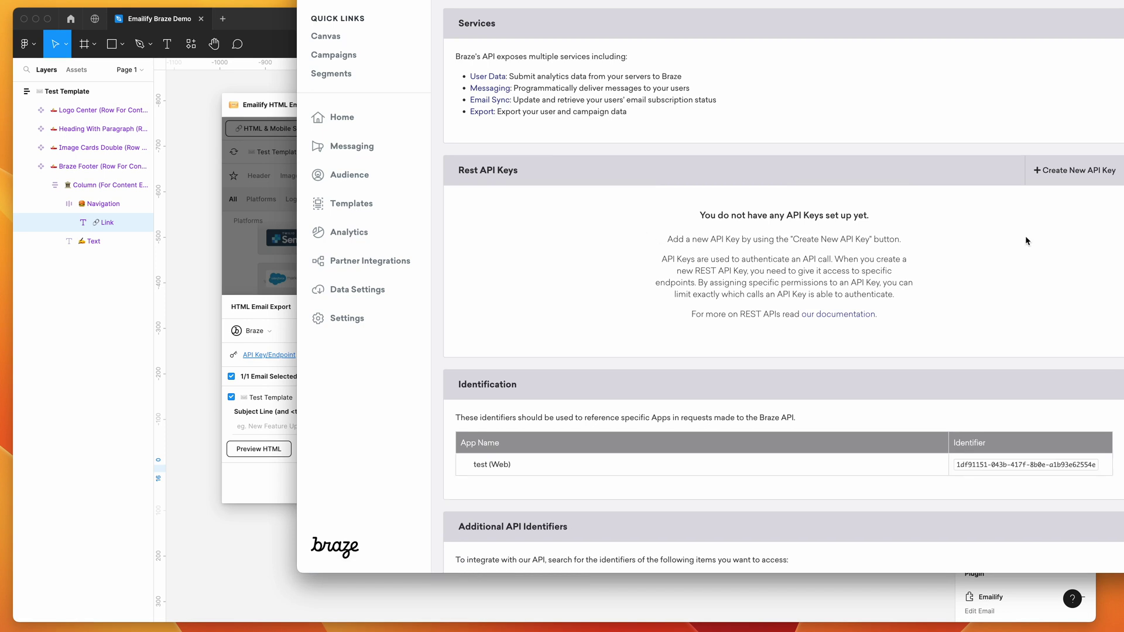
{"action": "left_click", "coordinate": [1072, 181]}
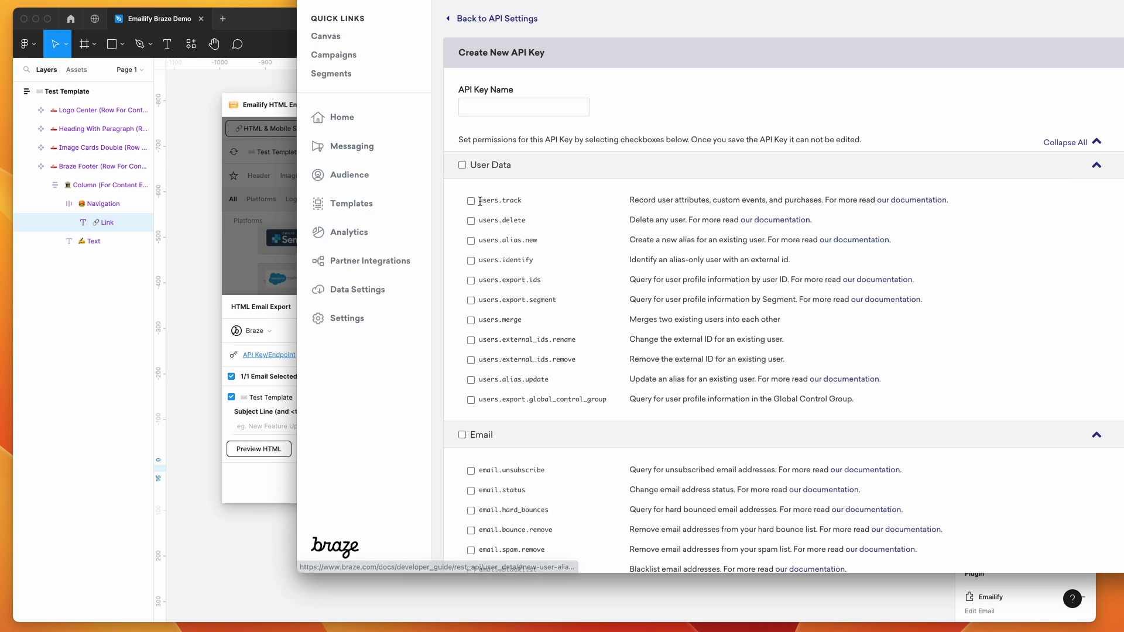
{"action": "left_click", "coordinate": [525, 107]}
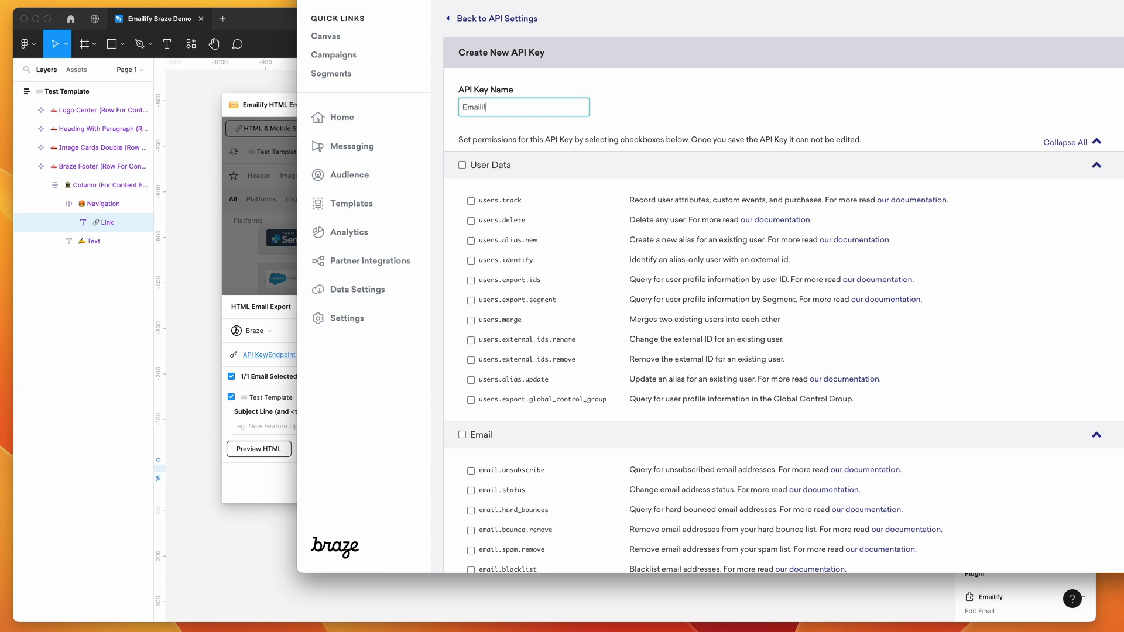
{"action": "left_click", "coordinate": [445, 126]}
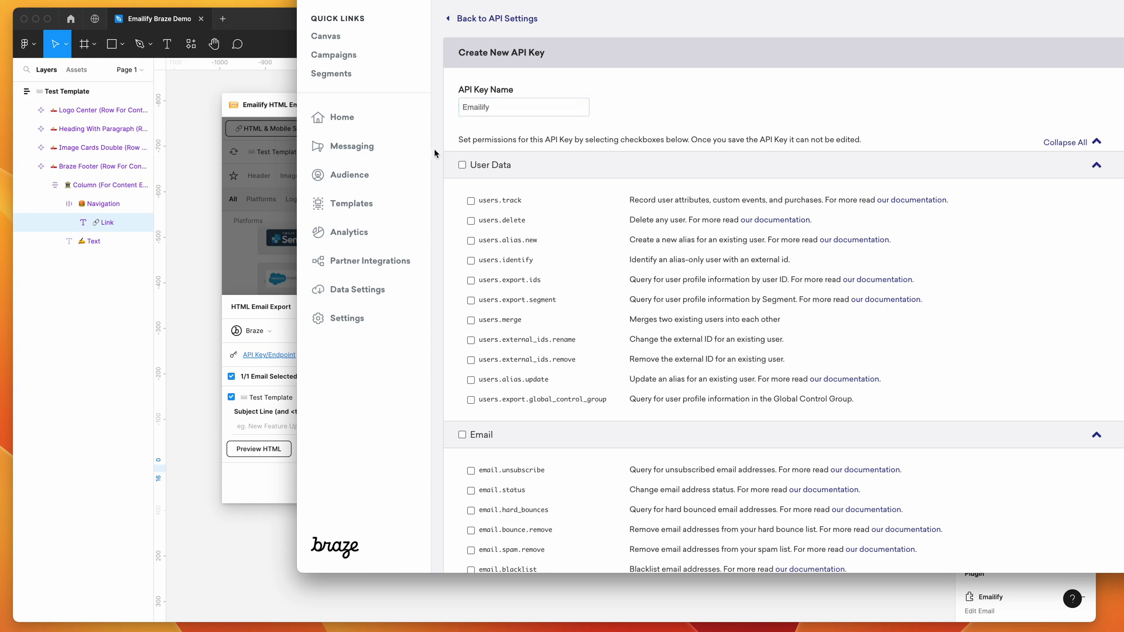
Step: Grant the key templates.email.create permission, save it and copy its identifier
{"action": "scroll", "coordinate": [434, 148], "scroll_direction": "down", "scroll_amount": 3}
{"action": "scroll", "coordinate": [436, 191], "scroll_direction": "down", "scroll_amount": 10}
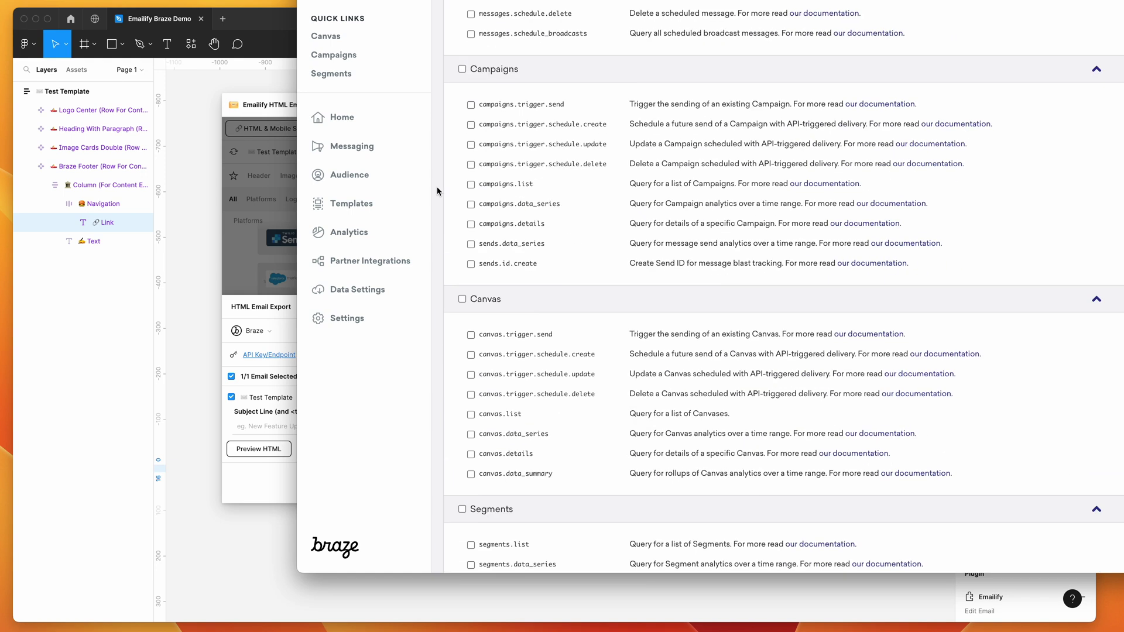
{"action": "scroll", "coordinate": [436, 191], "scroll_direction": "down", "scroll_amount": 10}
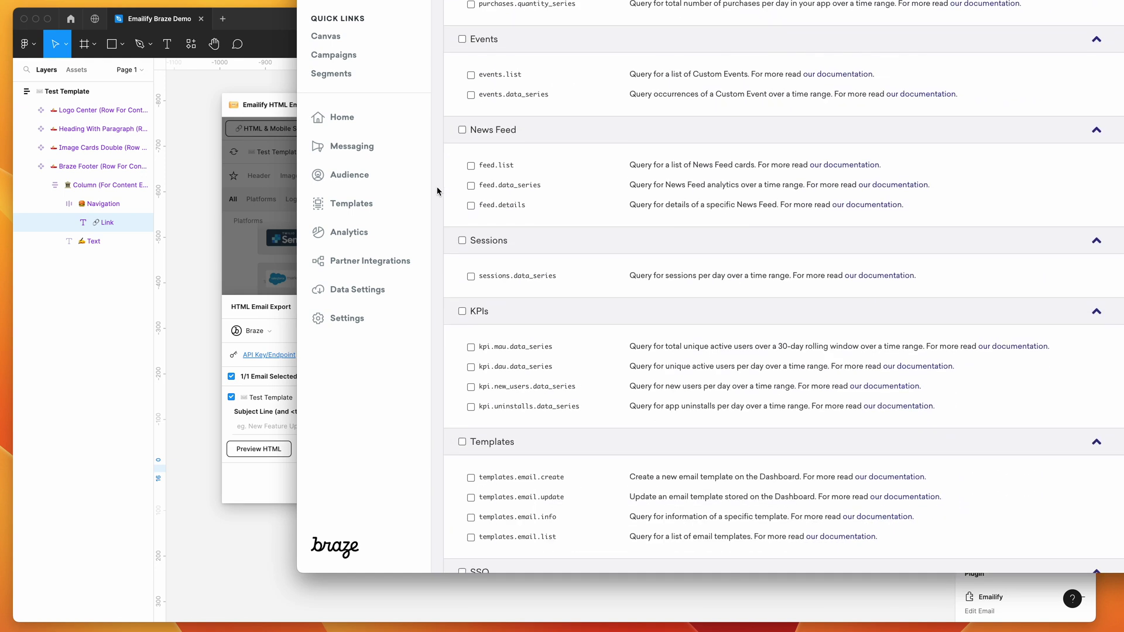
{"action": "scroll", "coordinate": [437, 191], "scroll_direction": "down", "scroll_amount": 3}
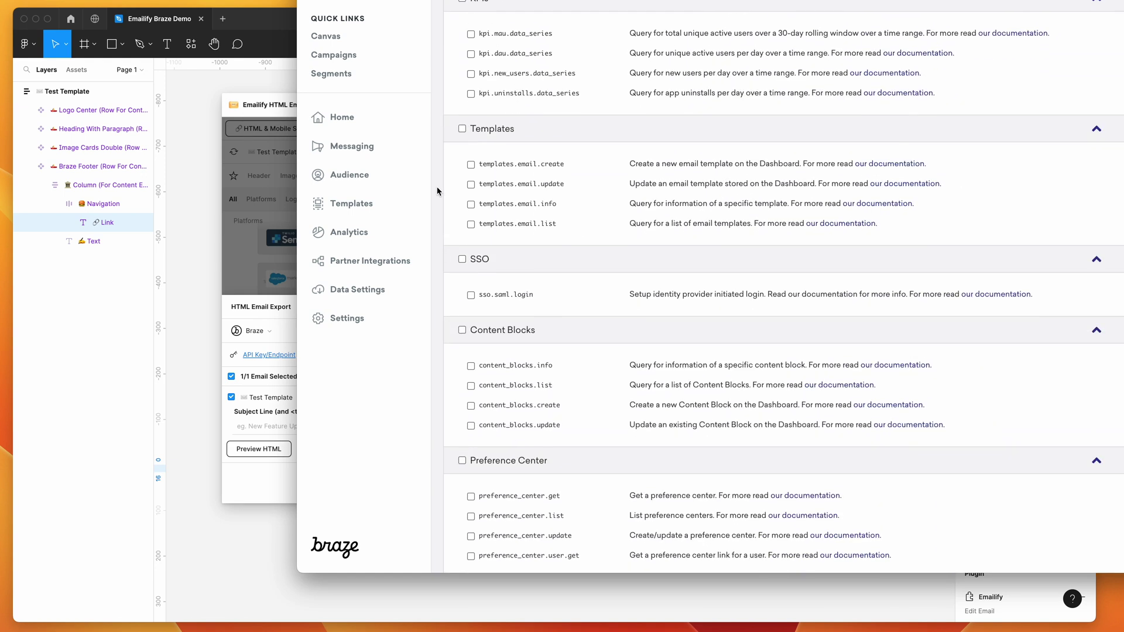
{"action": "left_click", "coordinate": [471, 165]}
{"action": "scroll", "coordinate": [438, 218], "scroll_direction": "down", "scroll_amount": 15}
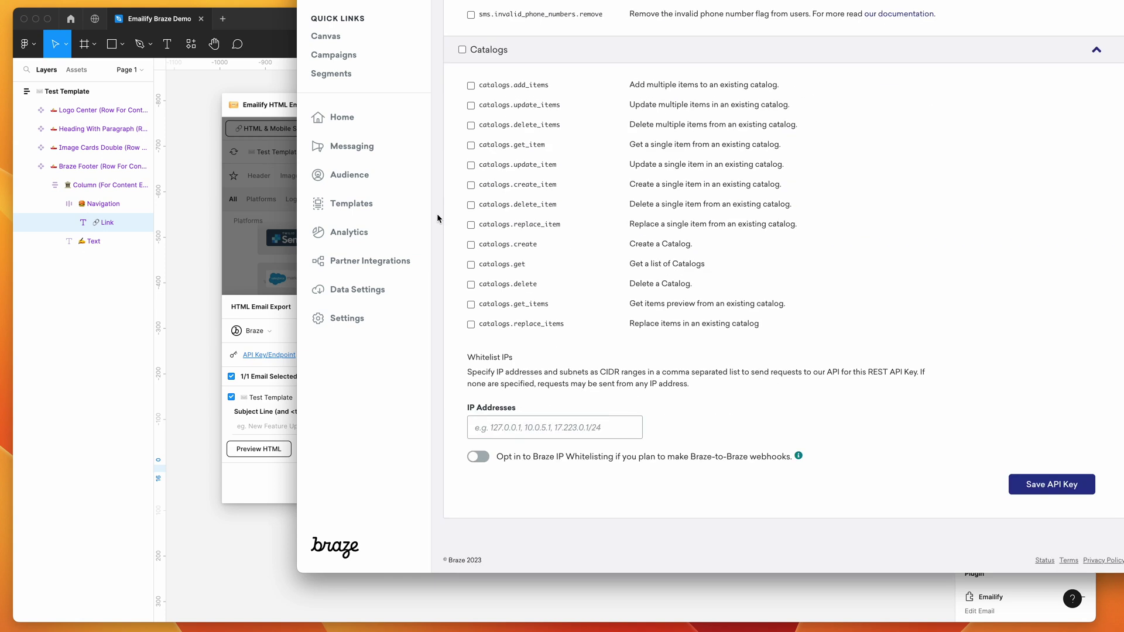
{"action": "left_click", "coordinate": [1040, 492]}
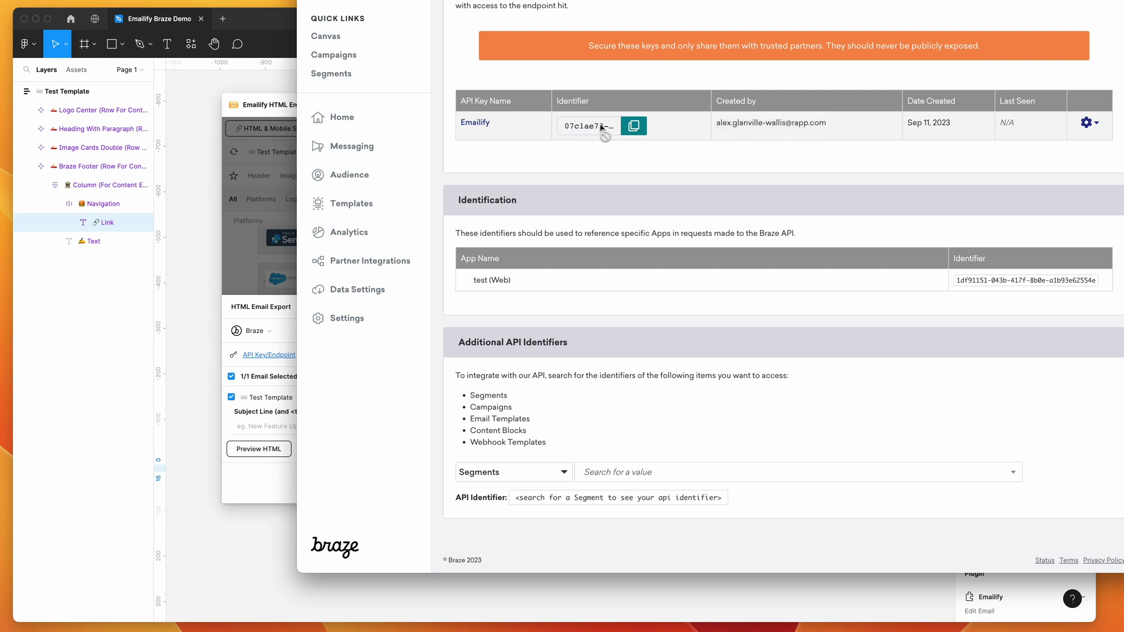
{"action": "left_click", "coordinate": [635, 128]}
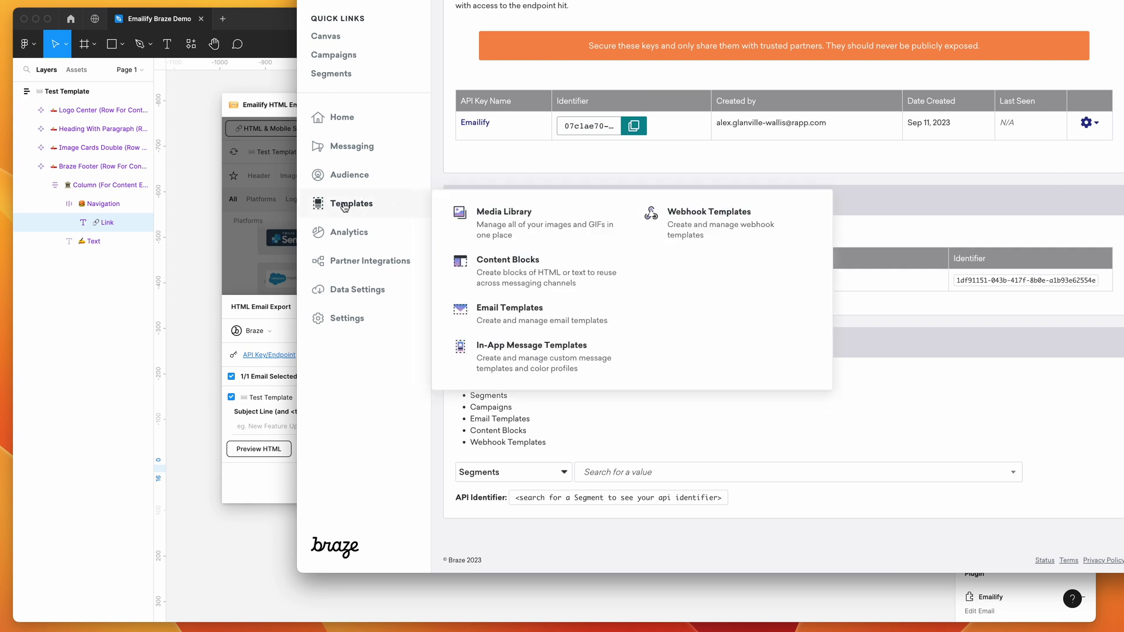
Step: Open Braze's Email Templates page and choose the HTML Editor option
{"action": "left_click", "coordinate": [509, 307]}
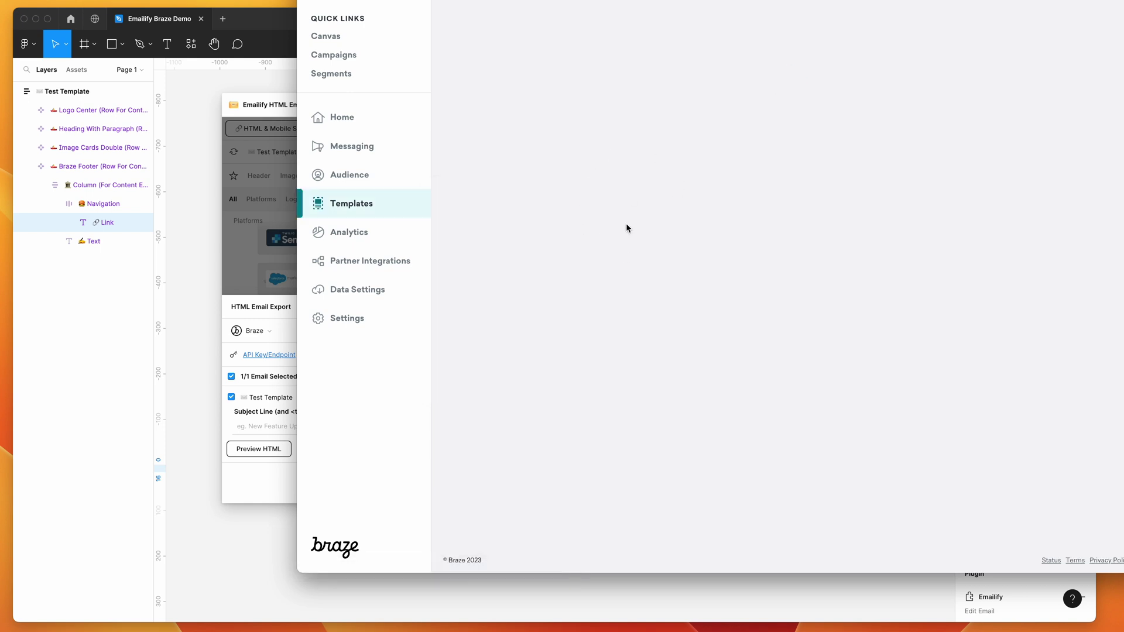
{"action": "scroll", "coordinate": [573, 236], "scroll_direction": "down", "scroll_amount": 3}
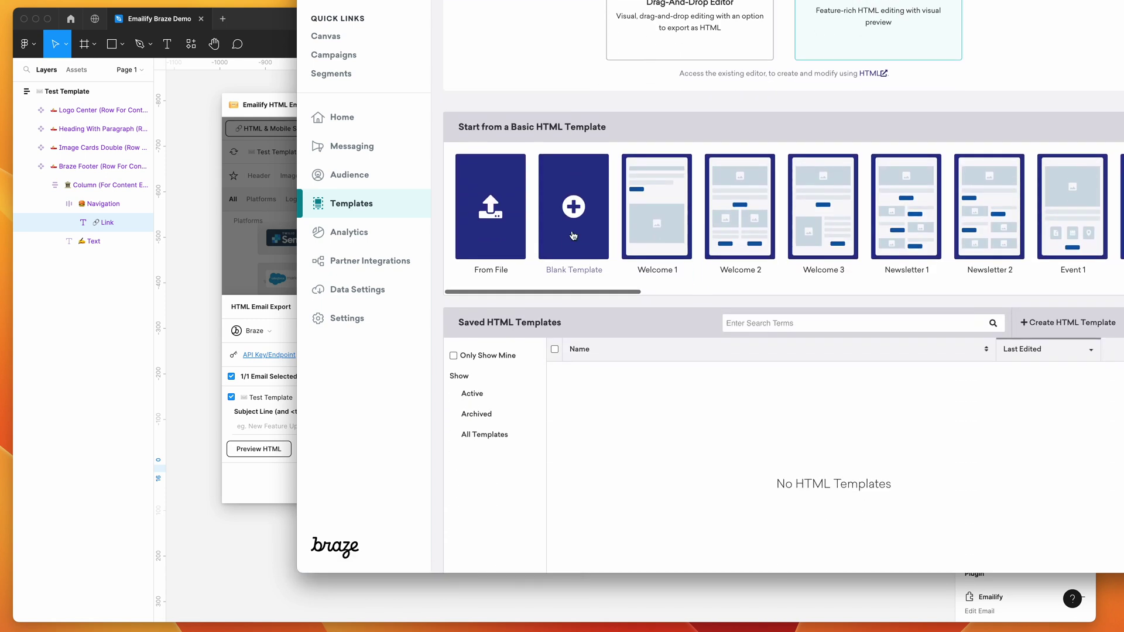
{"action": "scroll", "coordinate": [573, 235], "scroll_direction": "up", "scroll_amount": 2}
{"action": "left_click", "coordinate": [845, 80]}
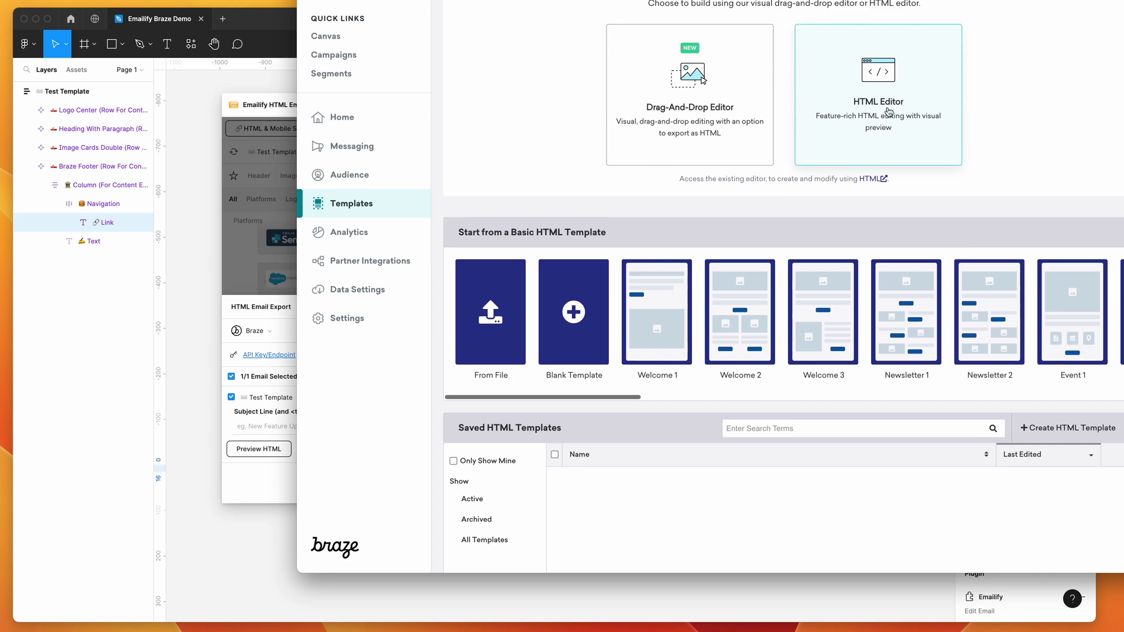
{"action": "scroll", "coordinate": [820, 193], "scroll_direction": "down", "scroll_amount": 2}
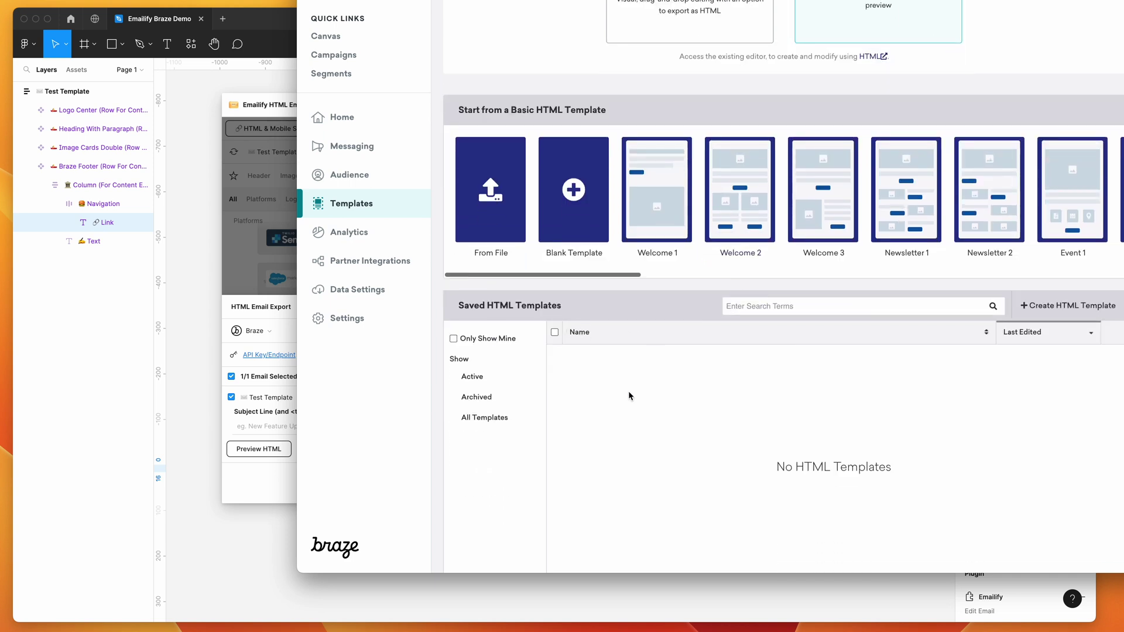
{"action": "scroll", "coordinate": [628, 393], "scroll_direction": "up", "scroll_amount": 3}
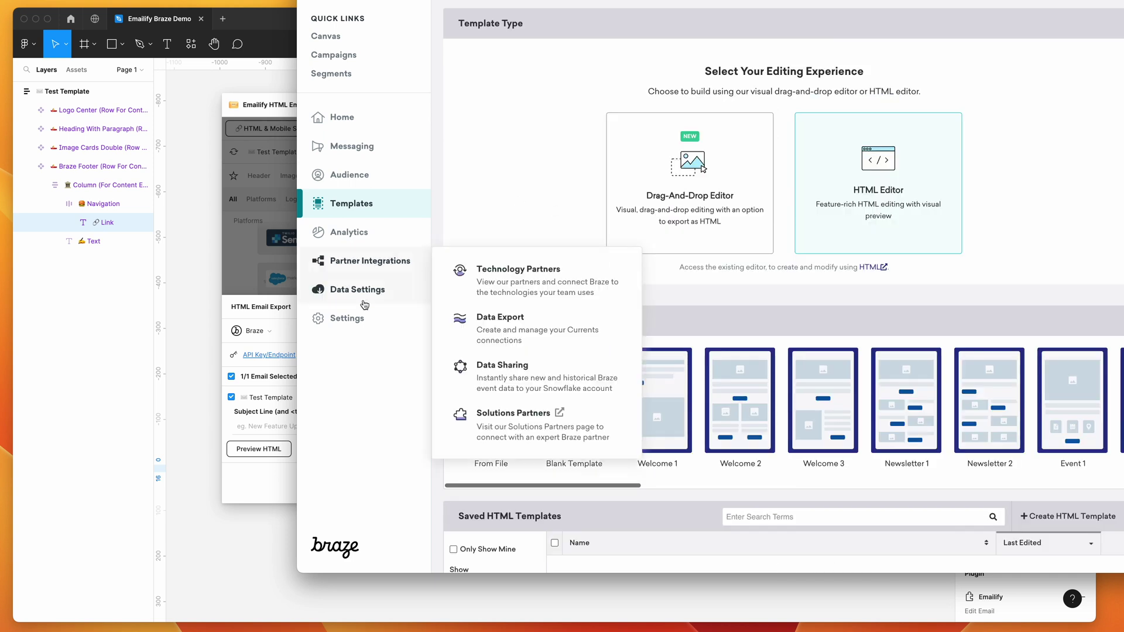
Step: Paste the API key, enter subject 'Test Subject' and upload the Test Template to Braze
{"action": "left_click", "coordinate": [272, 312]}
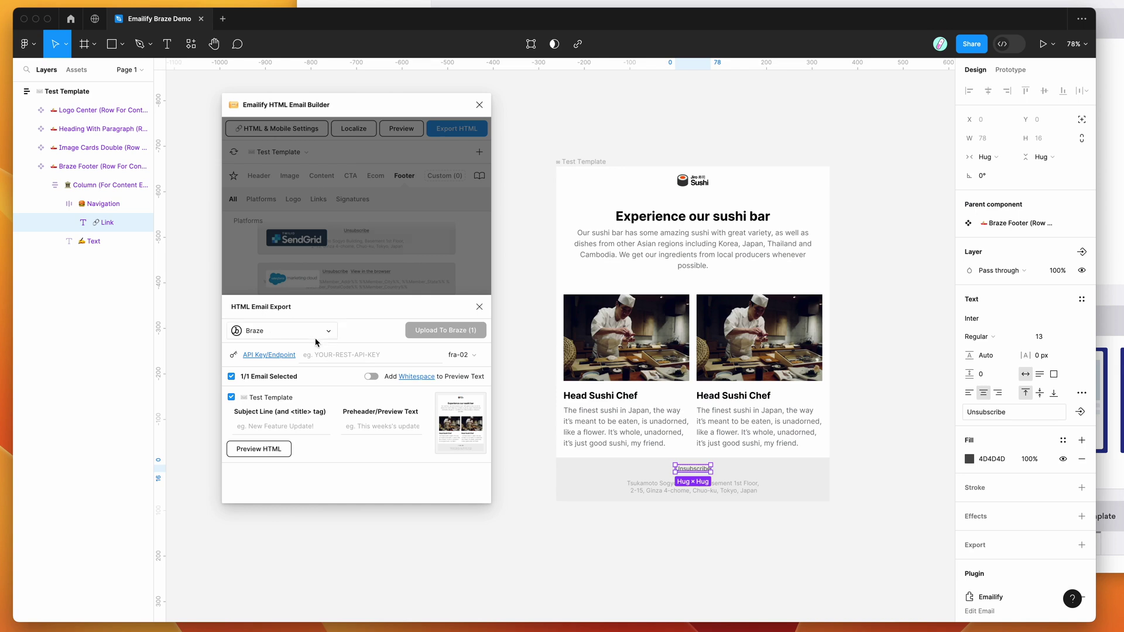
{"action": "left_click", "coordinate": [325, 354]}
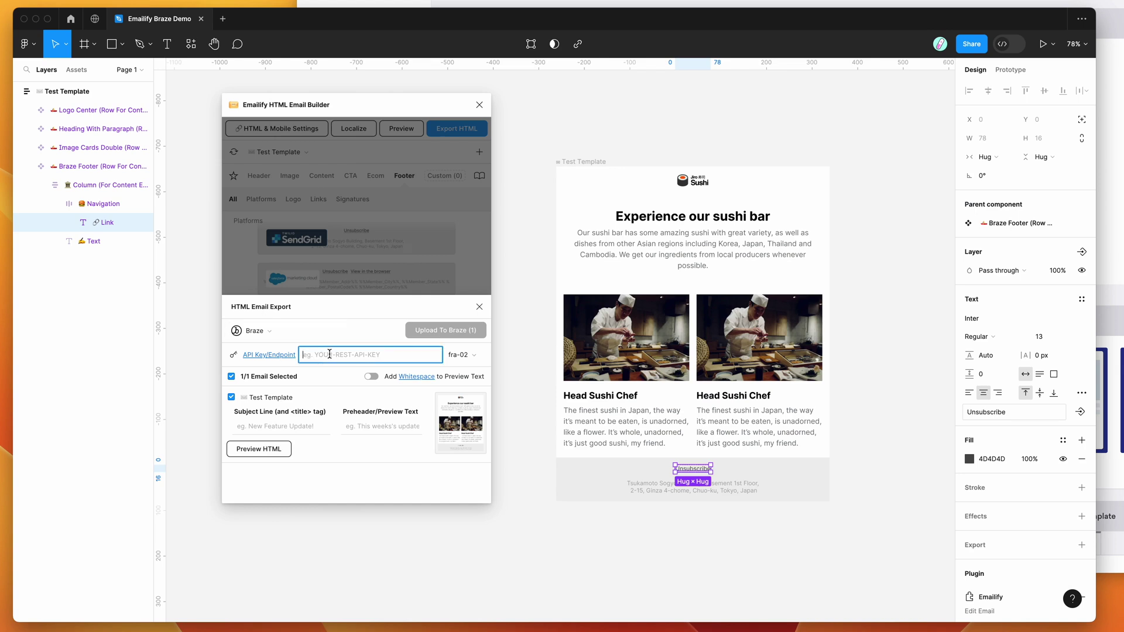
{"action": "key", "text": "super+v"}
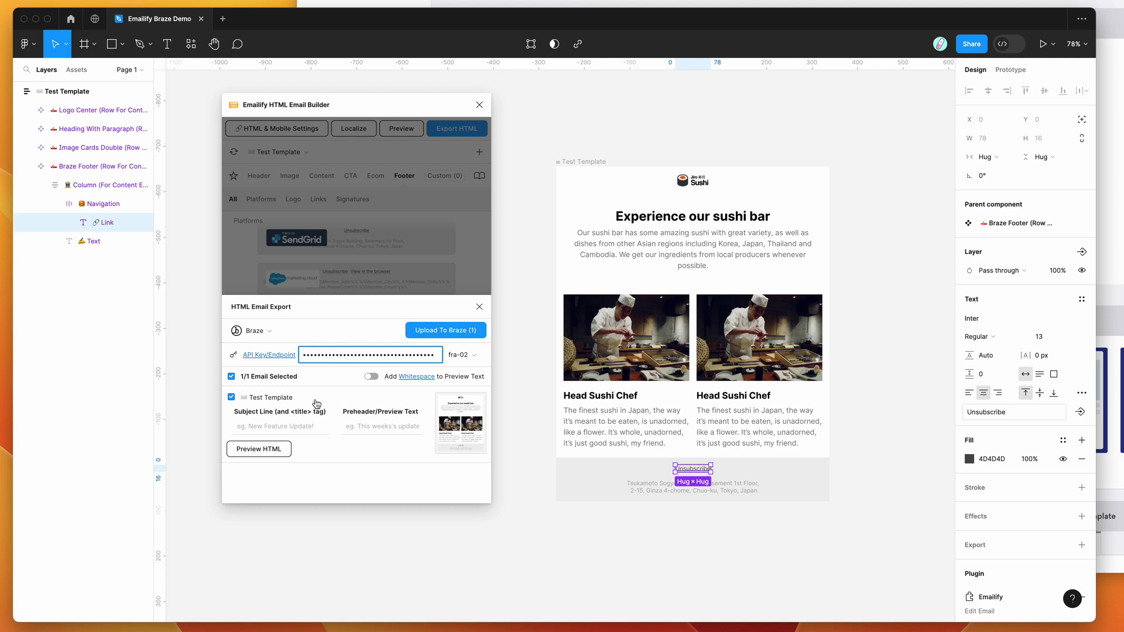
{"action": "left_click", "coordinate": [291, 426]}
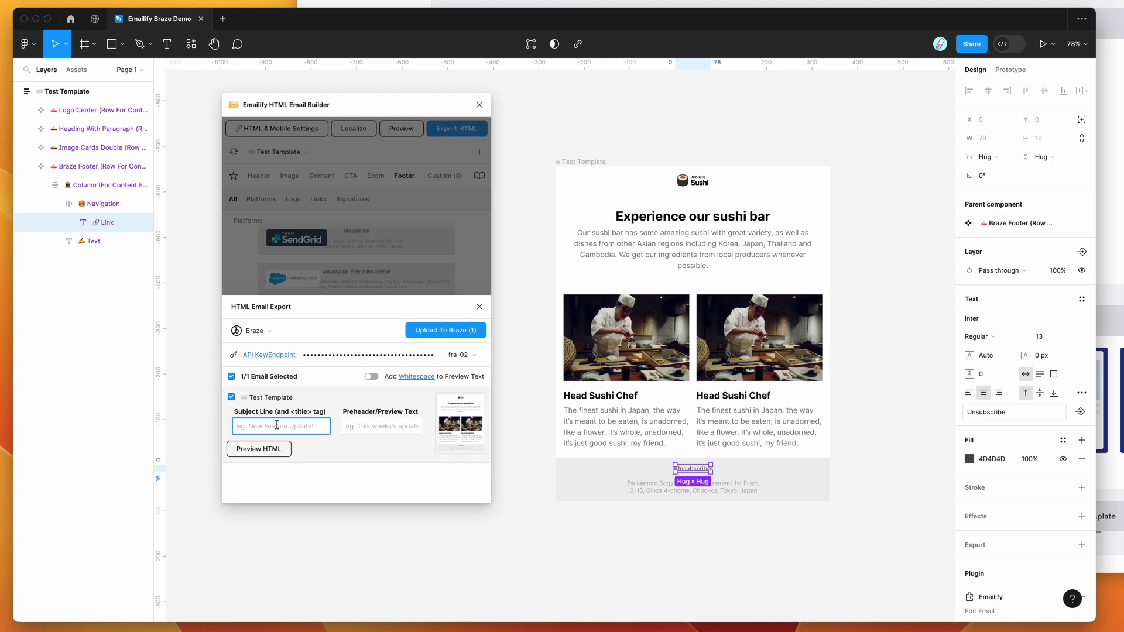
{"action": "type", "text": "Test Subject"}
{"action": "left_click", "coordinate": [333, 390]}
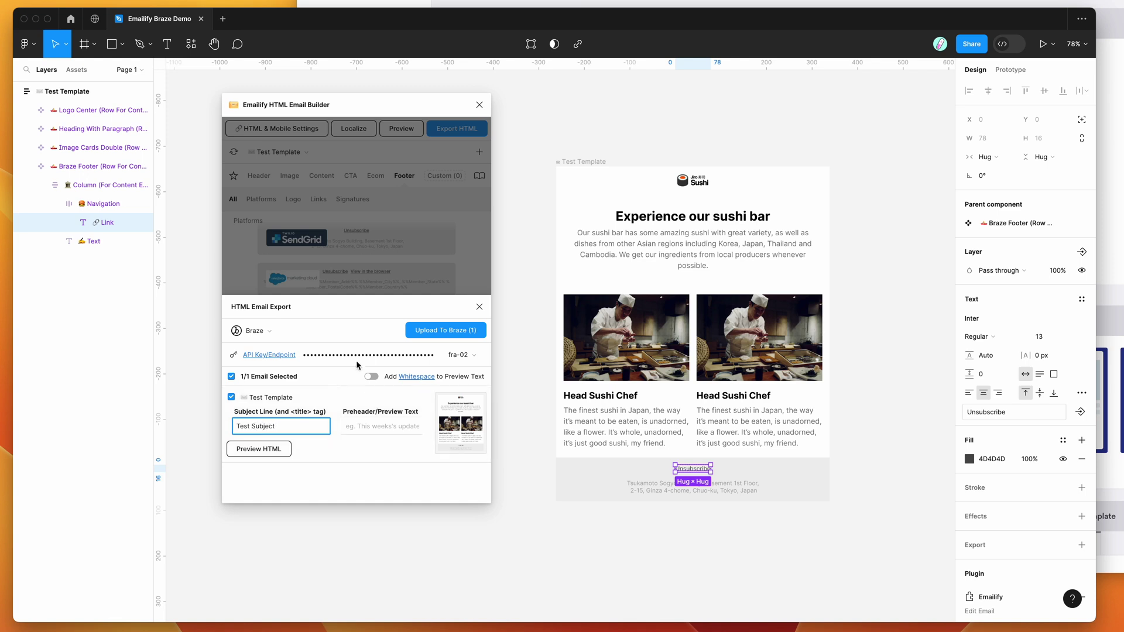
{"action": "left_click", "coordinate": [441, 331]}
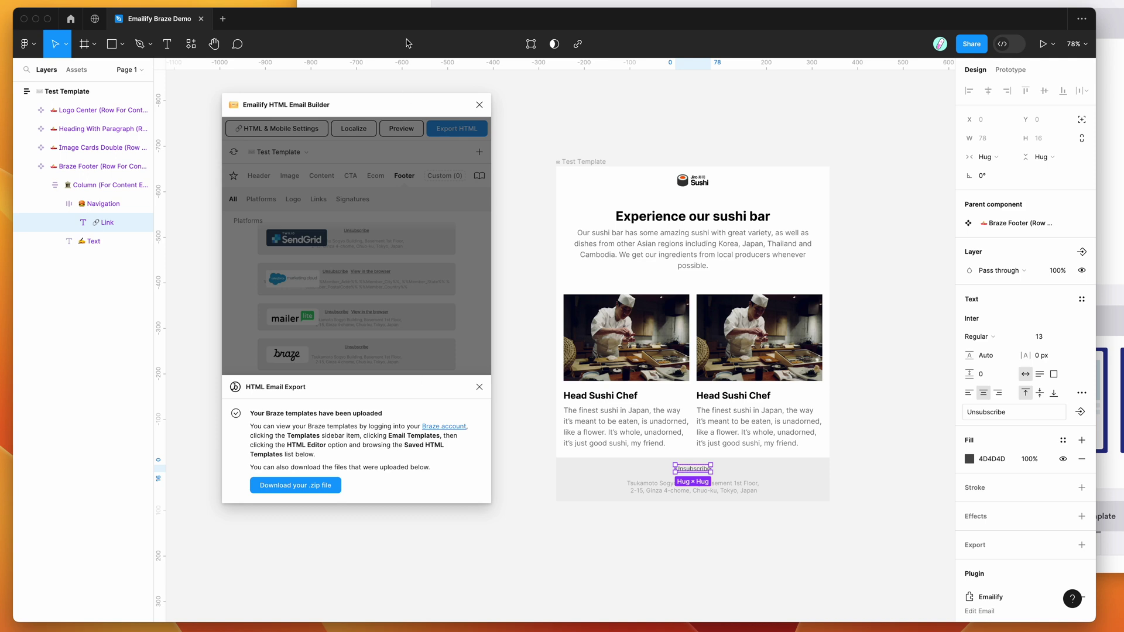
Step: Back in Braze, refresh the HTML Editor's Saved HTML Templates list to find _test_template
{"action": "key", "text": "super+Tab"}
{"action": "mouse_move", "coordinate": [351, 203]}
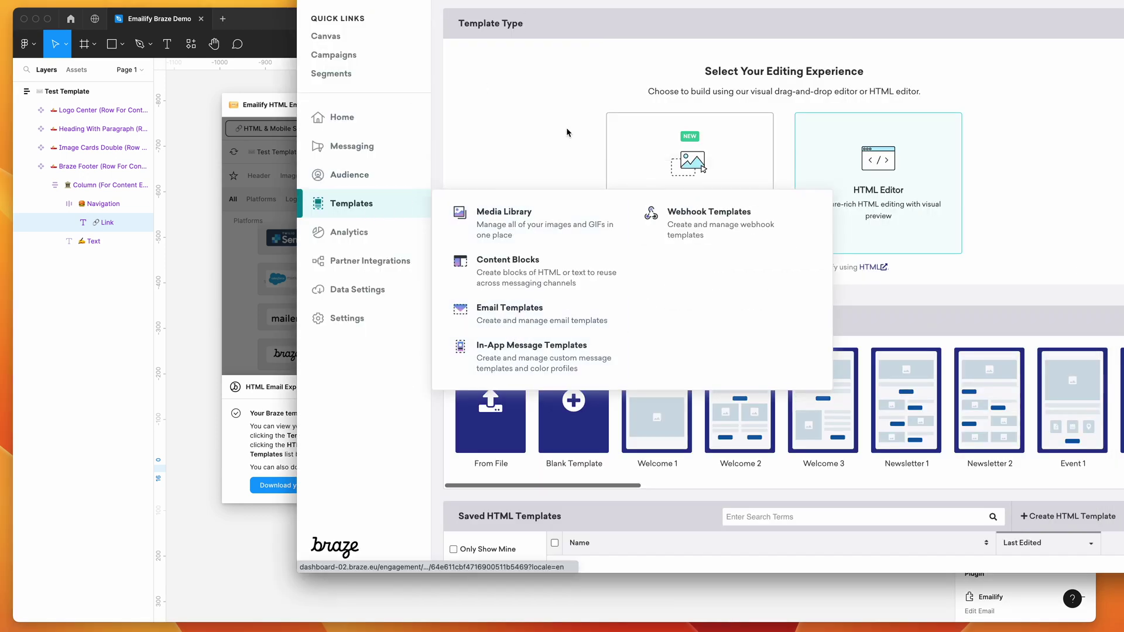
{"action": "left_click", "coordinate": [867, 196]}
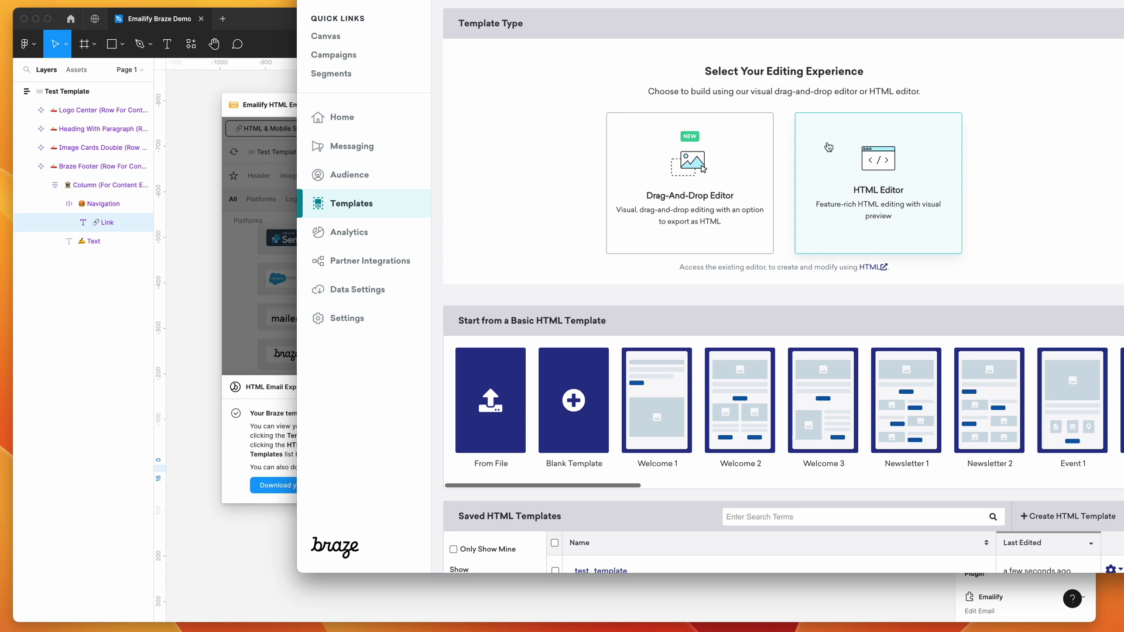
{"action": "left_click", "coordinate": [880, 203]}
{"action": "scroll", "coordinate": [792, 210], "scroll_direction": "down", "scroll_amount": 5}
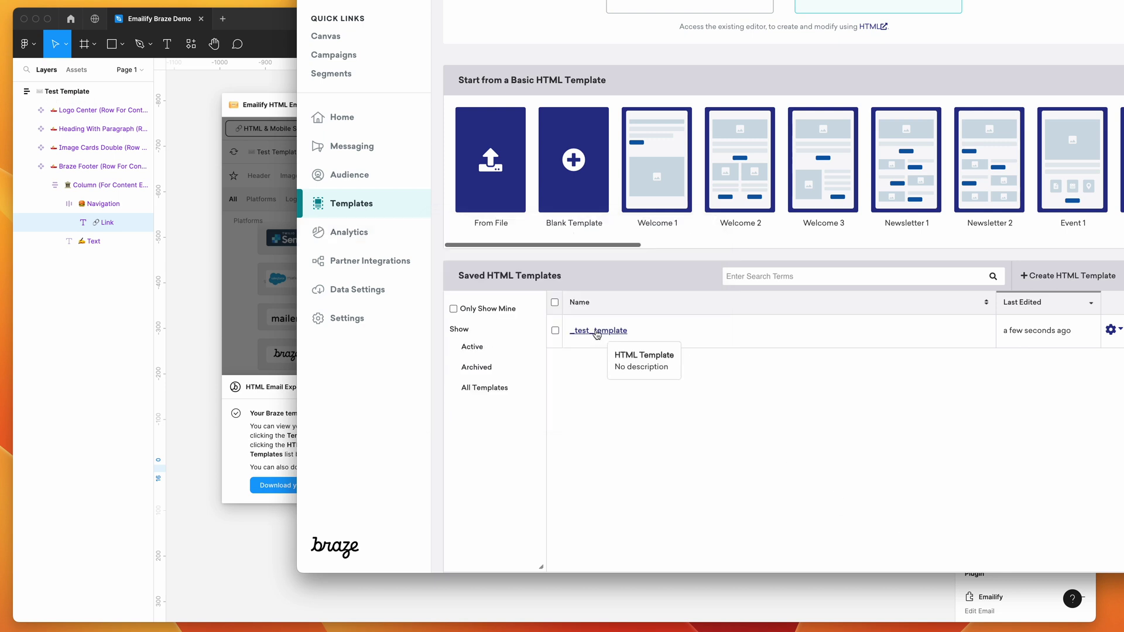
Step: Open _test_template and launch its Preview and Test view
{"action": "left_click", "coordinate": [605, 335]}
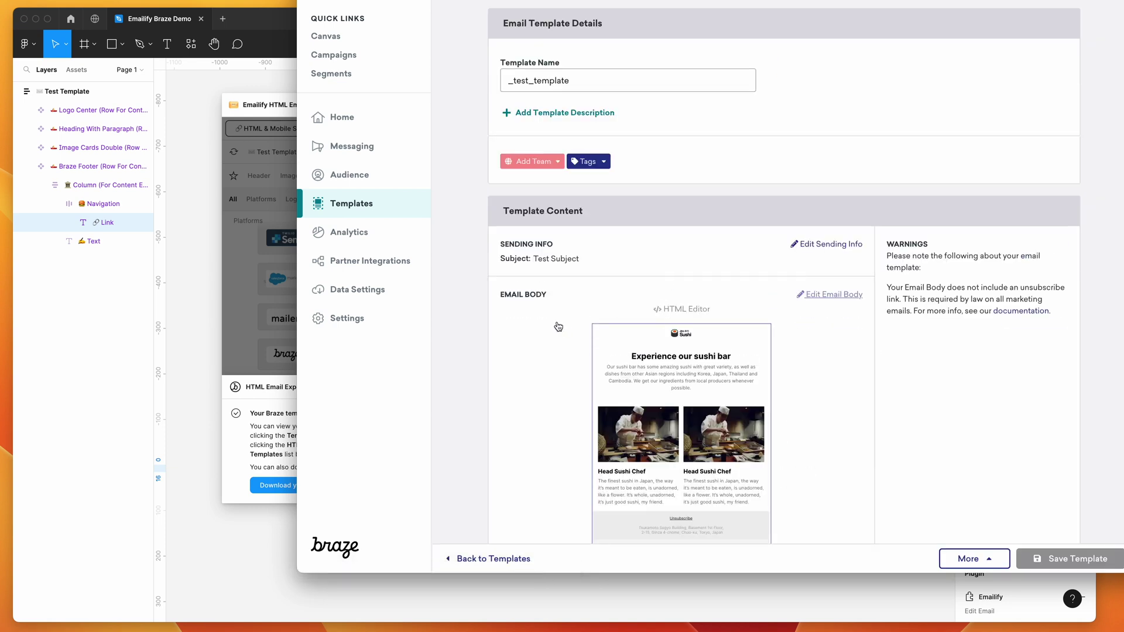
{"action": "left_click", "coordinate": [508, 75]}
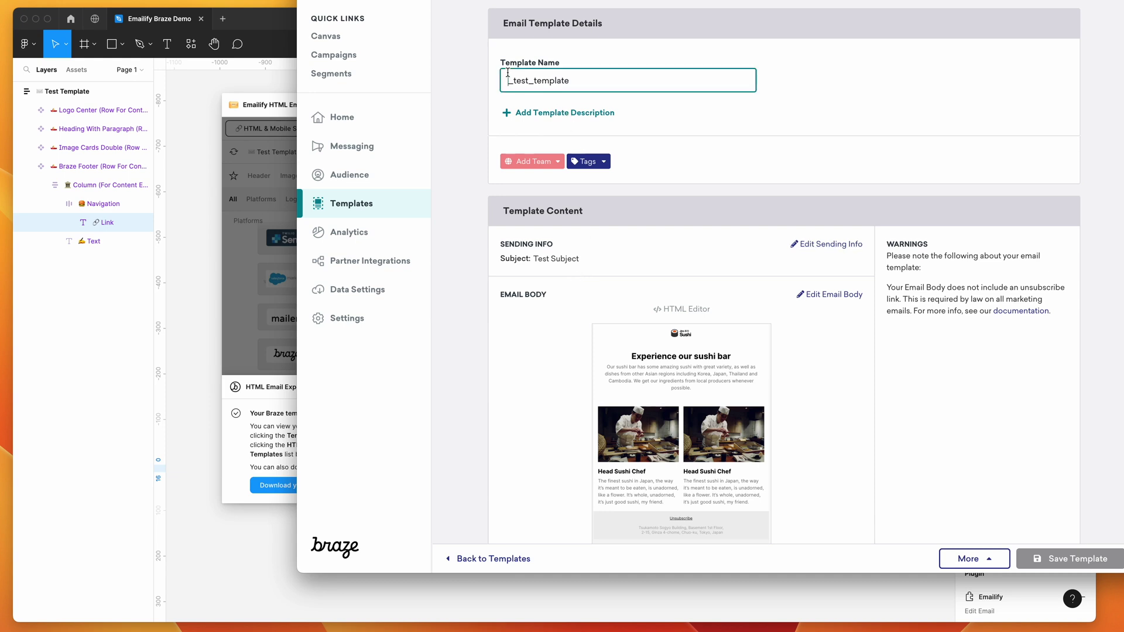
{"action": "left_click", "coordinate": [479, 147]}
{"action": "scroll", "coordinate": [478, 147], "scroll_direction": "down", "scroll_amount": 2}
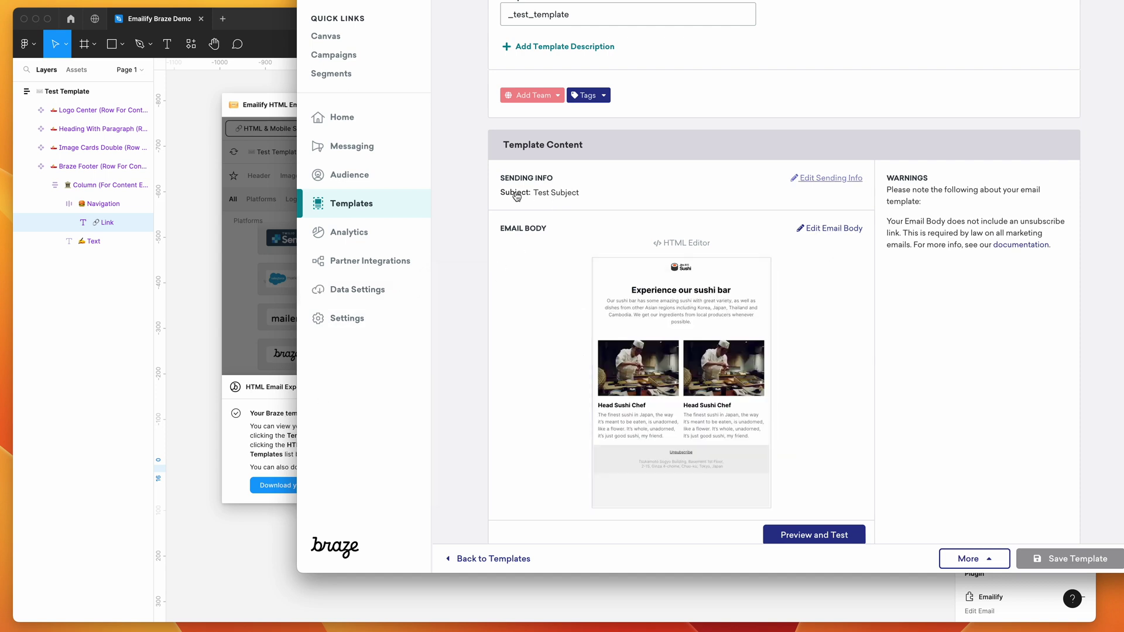
{"action": "scroll", "coordinate": [514, 199], "scroll_direction": "down", "scroll_amount": 2}
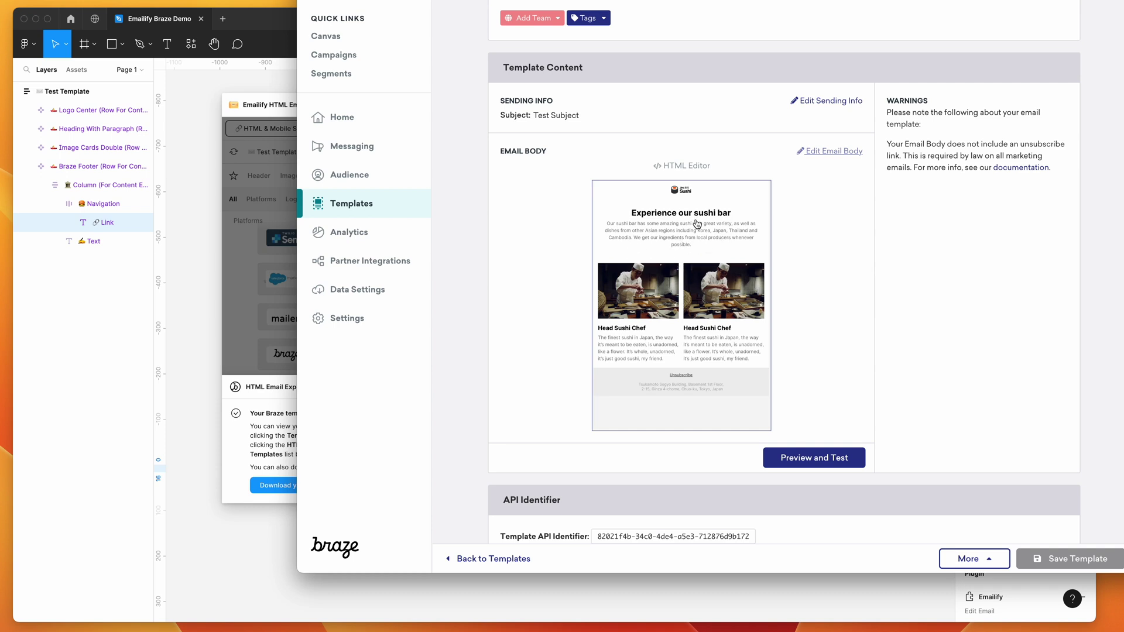
{"action": "scroll", "coordinate": [696, 224], "scroll_direction": "down", "scroll_amount": 2}
{"action": "scroll", "coordinate": [697, 224], "scroll_direction": "up", "scroll_amount": 3}
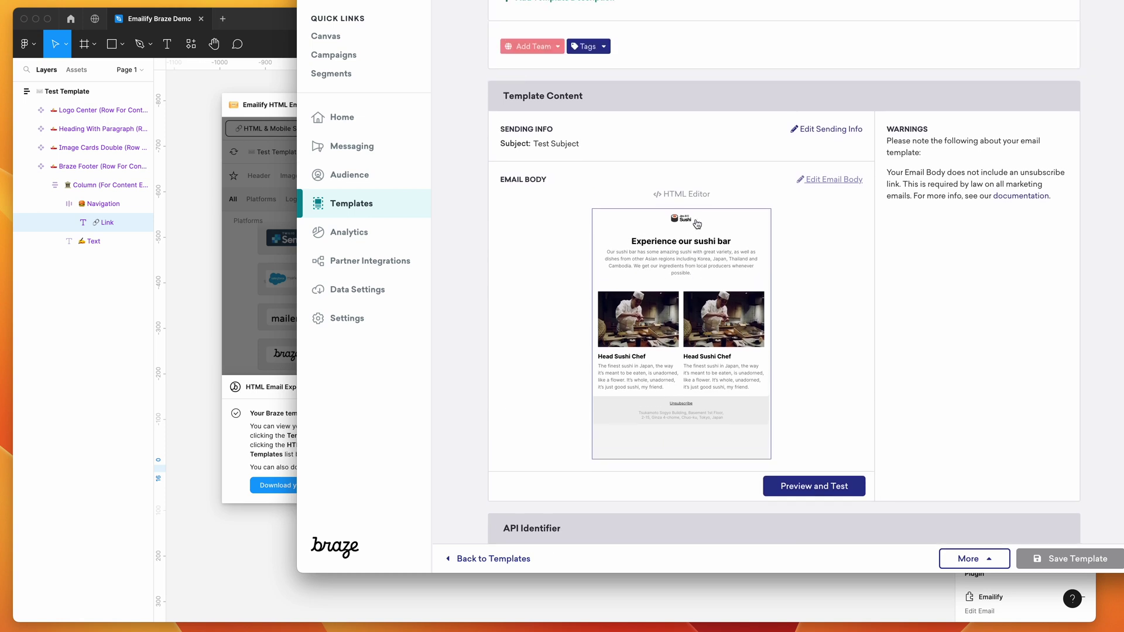
{"action": "left_click", "coordinate": [802, 492]}
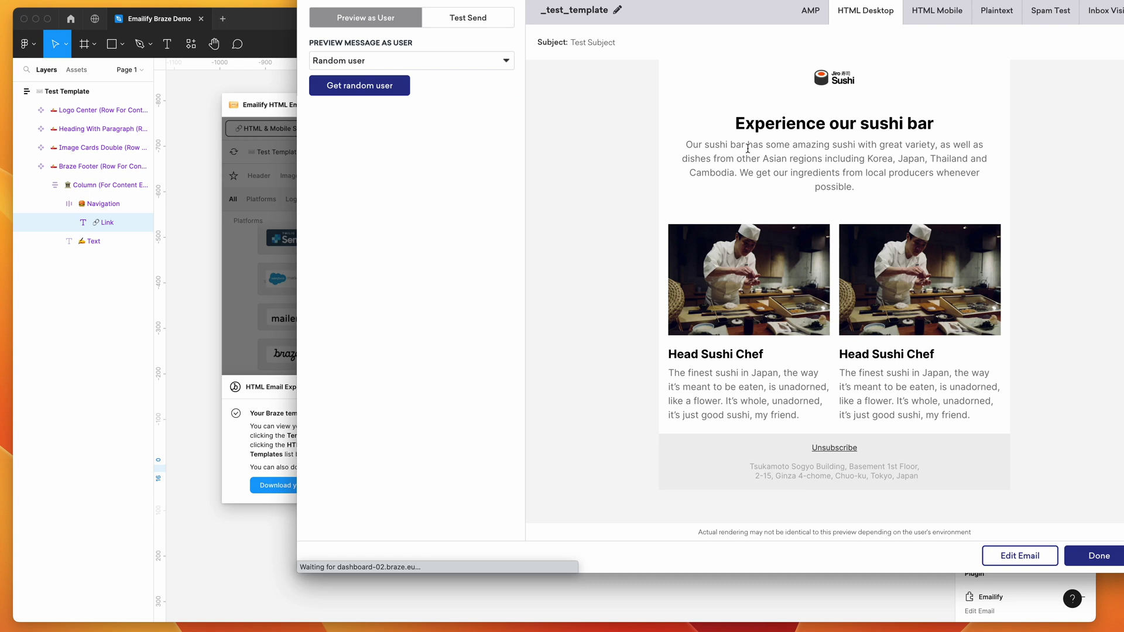
Step: Highlight and clear the heading, intro paragraph and footer text in the Braze preview to check them
{"action": "double_click", "coordinate": [761, 123]}
{"action": "left_click", "coordinate": [867, 183]}
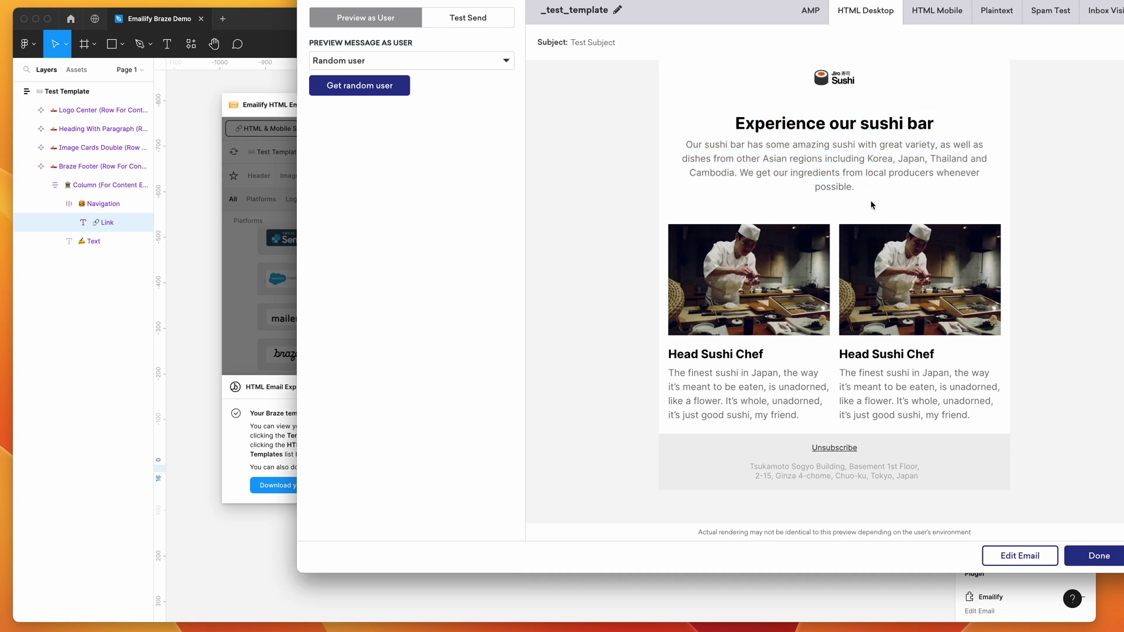
{"action": "left_click_drag", "start_coordinate": [872, 205], "coordinate": [853, 192]}
{"action": "left_click", "coordinate": [853, 191]}
{"action": "left_click_drag", "start_coordinate": [872, 483], "coordinate": [758, 454]}
{"action": "left_click", "coordinate": [758, 454]}
{"action": "left_click_drag", "start_coordinate": [757, 82], "coordinate": [857, 159]}
{"action": "left_click", "coordinate": [857, 160]}
Step: Switch the Braze preview to HTML Mobile and scroll through the phone-framed layout
{"action": "left_click", "coordinate": [932, 18]}
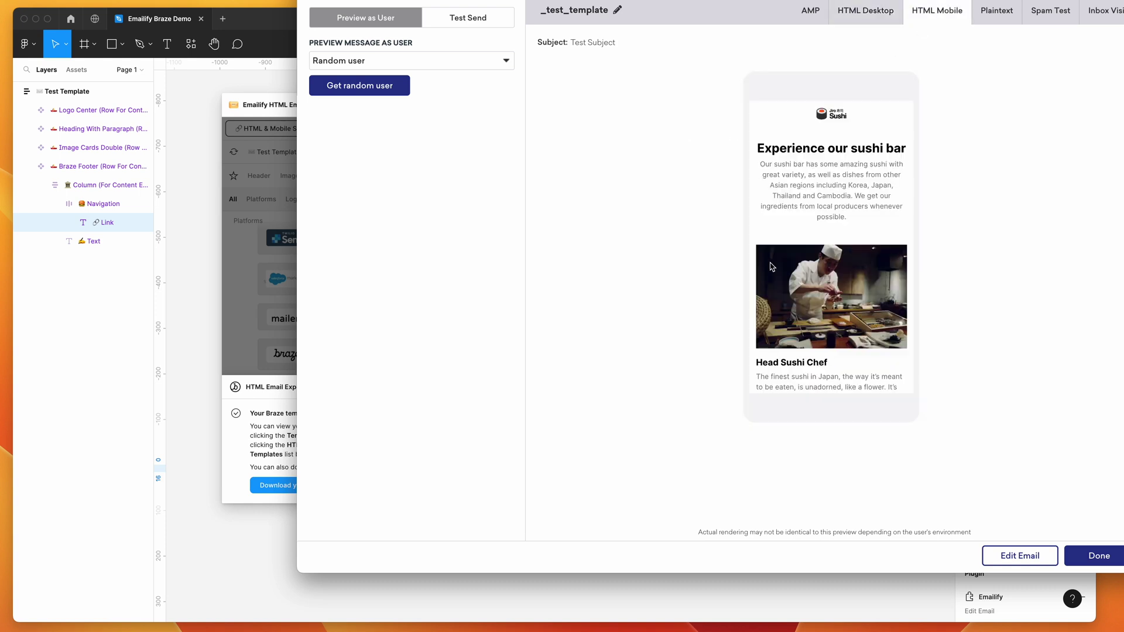
{"action": "scroll", "coordinate": [862, 181], "scroll_direction": "down", "scroll_amount": 3}
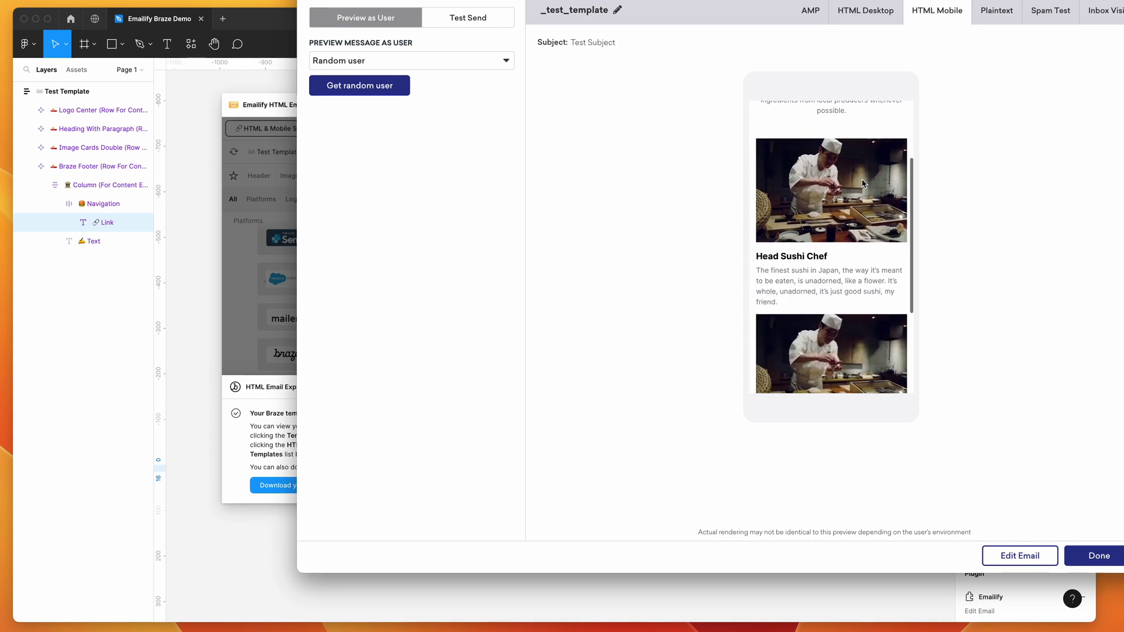
{"action": "scroll", "coordinate": [862, 183], "scroll_direction": "down", "scroll_amount": 5}
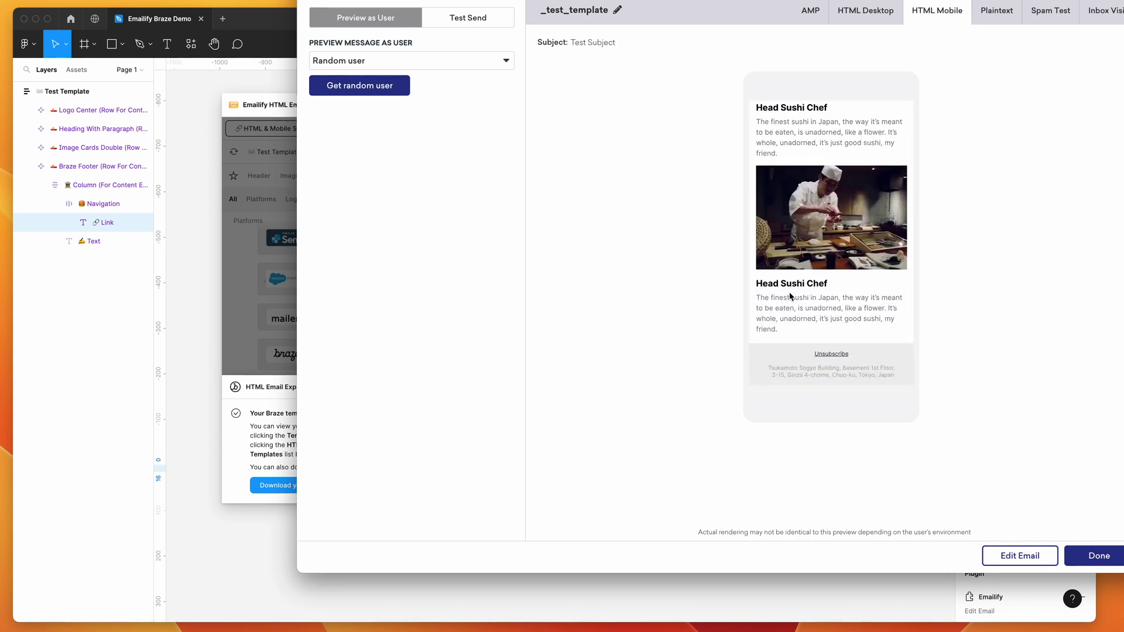
{"action": "scroll", "coordinate": [790, 296], "scroll_direction": "up", "scroll_amount": 5}
Step: Close Emailify's HTML Email Export notice in Figma and generate the plugin preview
{"action": "left_click", "coordinate": [244, 311]}
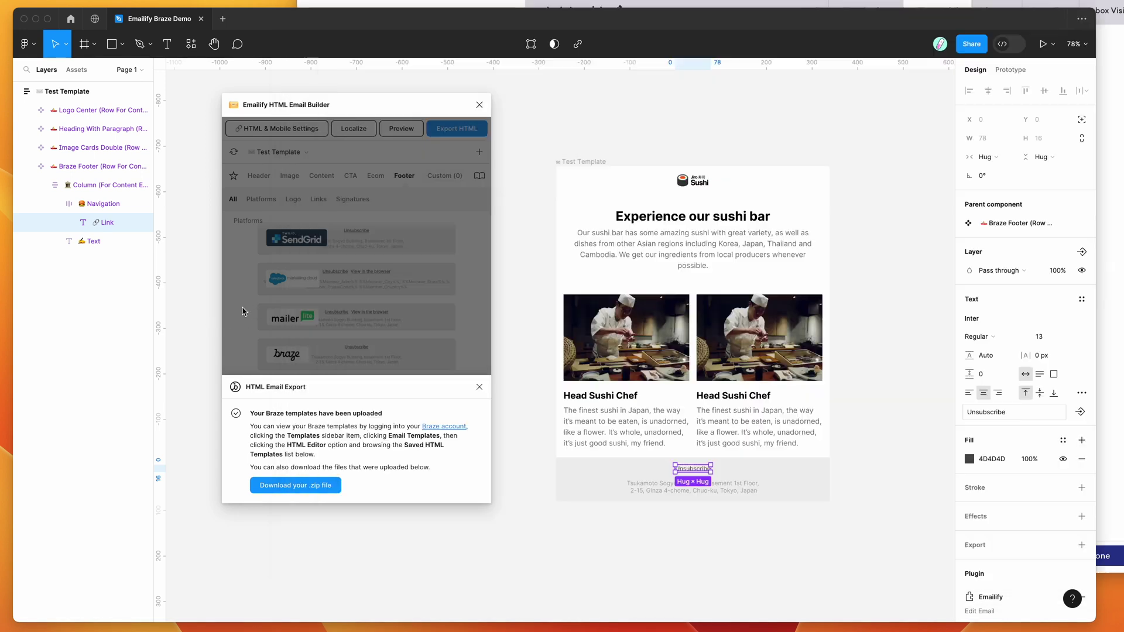
{"action": "left_click", "coordinate": [392, 139]}
{"action": "left_click", "coordinate": [398, 129]}
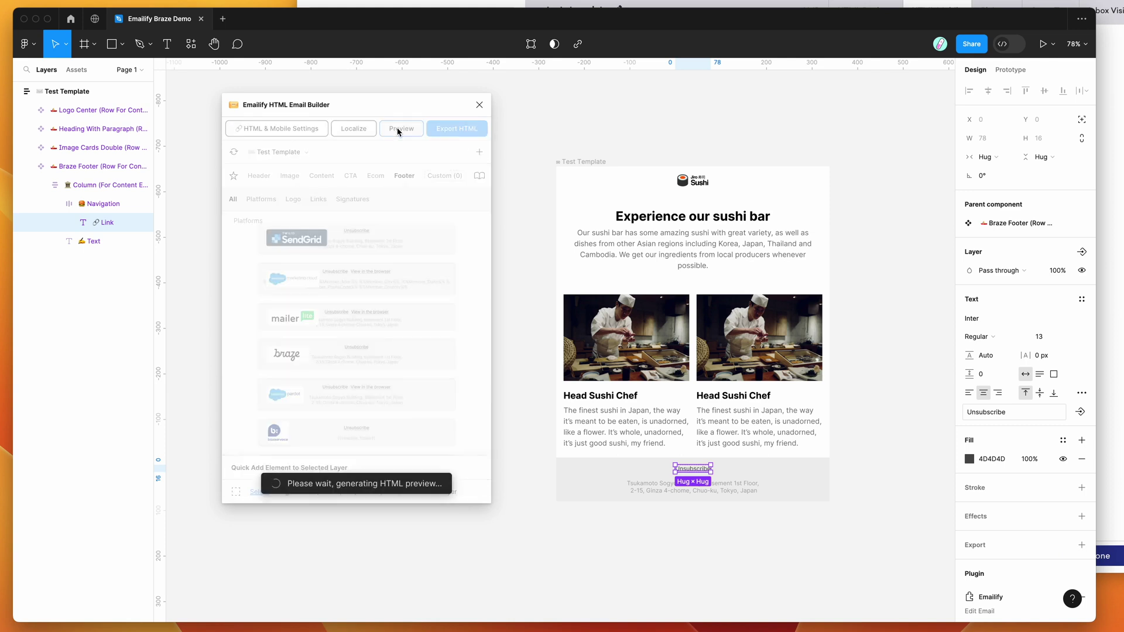
Step: Scroll the iPhone SE preview of the sushi email, then return to Braze
{"action": "scroll", "coordinate": [358, 270], "scroll_direction": "down", "scroll_amount": 6}
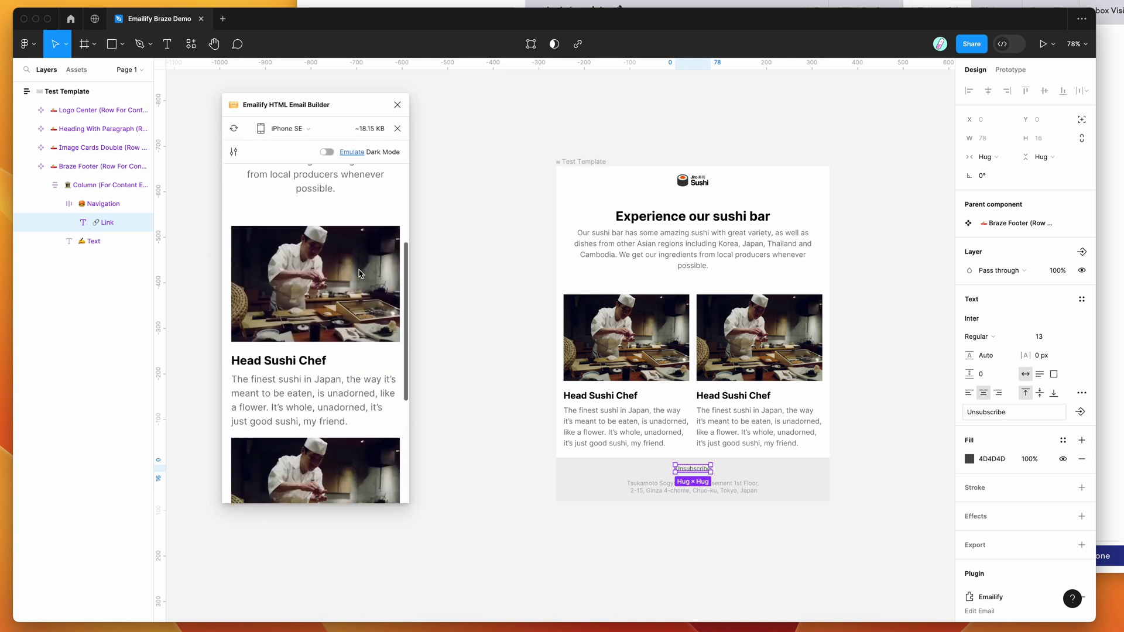
{"action": "scroll", "coordinate": [359, 270], "scroll_direction": "down", "scroll_amount": 5}
{"action": "scroll", "coordinate": [359, 270], "scroll_direction": "up", "scroll_amount": 2}
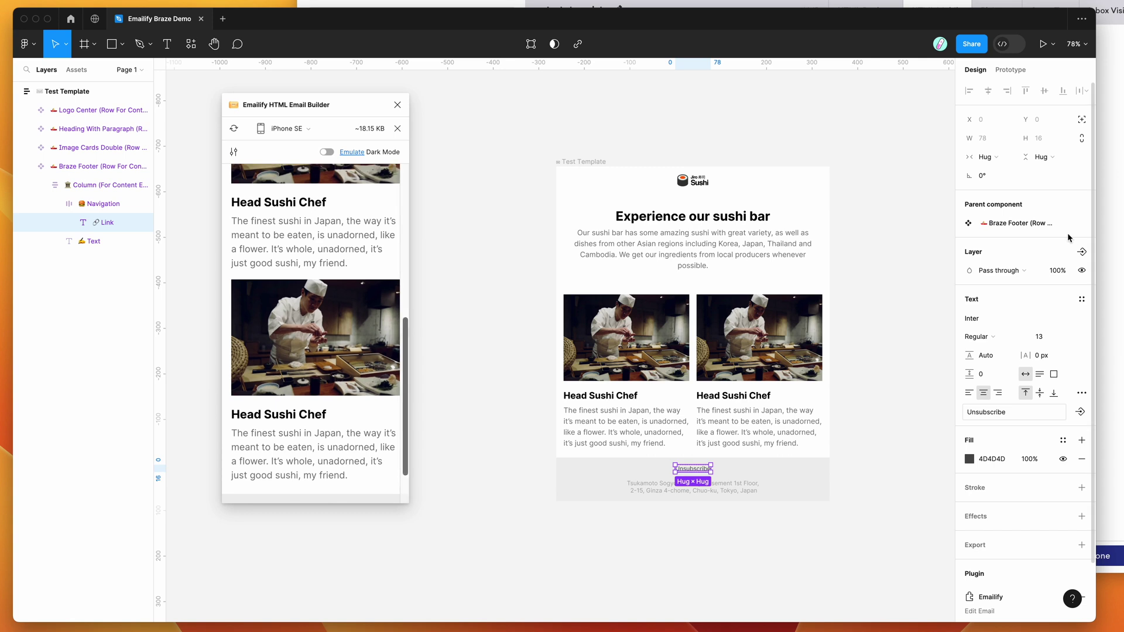
{"action": "left_click", "coordinate": [1102, 238]}
Step: Scroll through Braze's HTML Mobile preview, then return to Figma and deselect the Unsubscribe layer
{"action": "scroll", "coordinate": [826, 248], "scroll_direction": "down", "scroll_amount": 4}
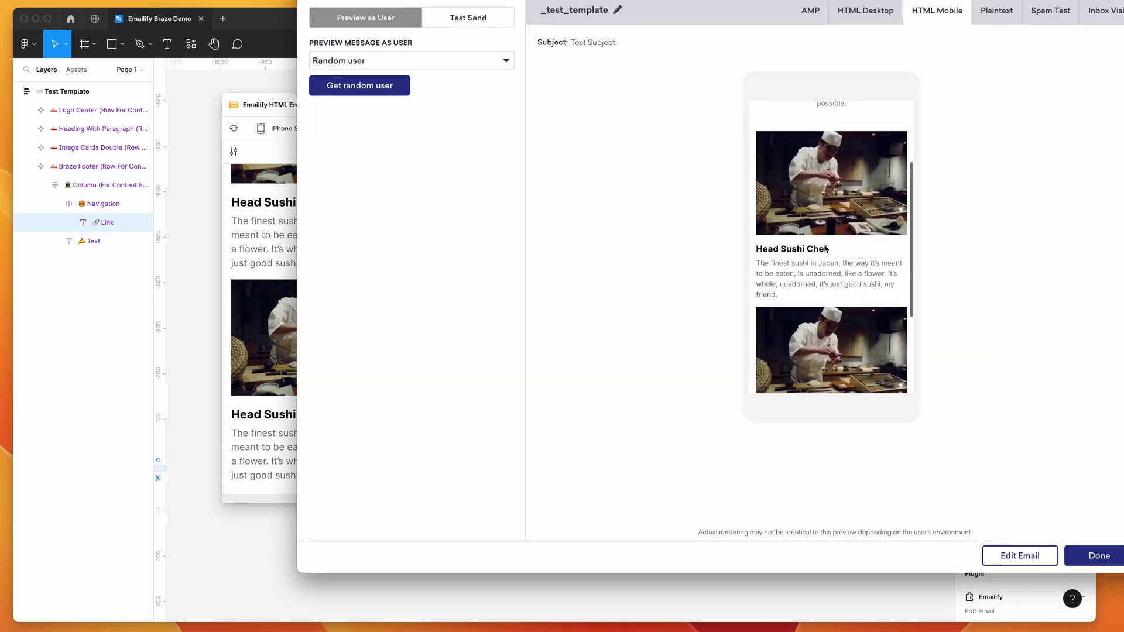
{"action": "scroll", "coordinate": [824, 248], "scroll_direction": "down", "scroll_amount": 3}
{"action": "scroll", "coordinate": [824, 248], "scroll_direction": "up", "scroll_amount": 4}
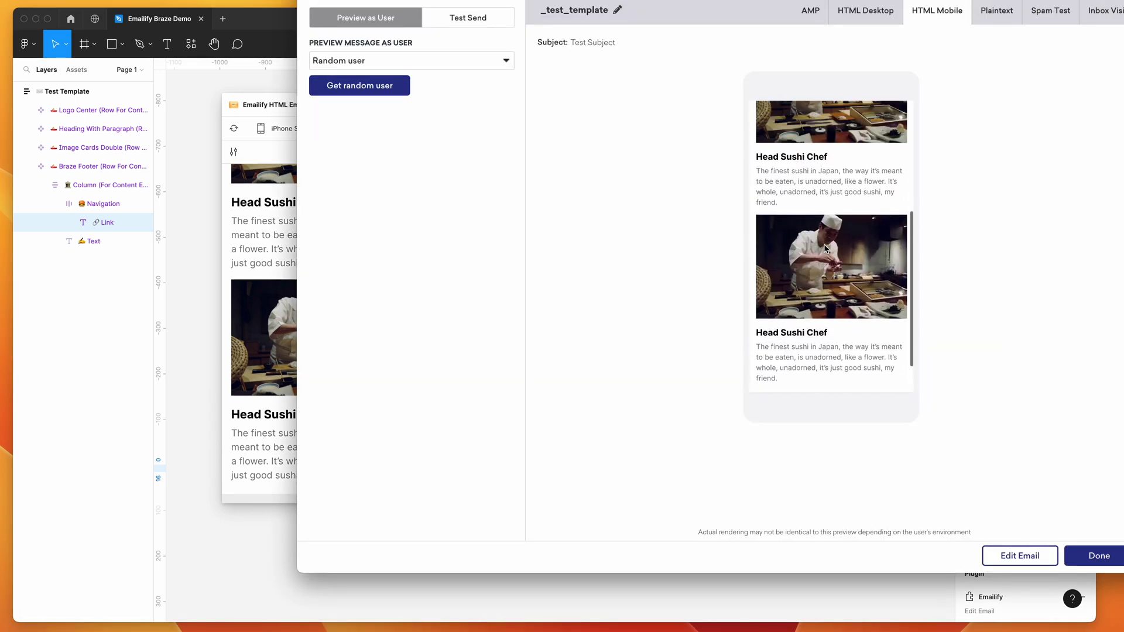
{"action": "scroll", "coordinate": [824, 248], "scroll_direction": "up", "scroll_amount": 2}
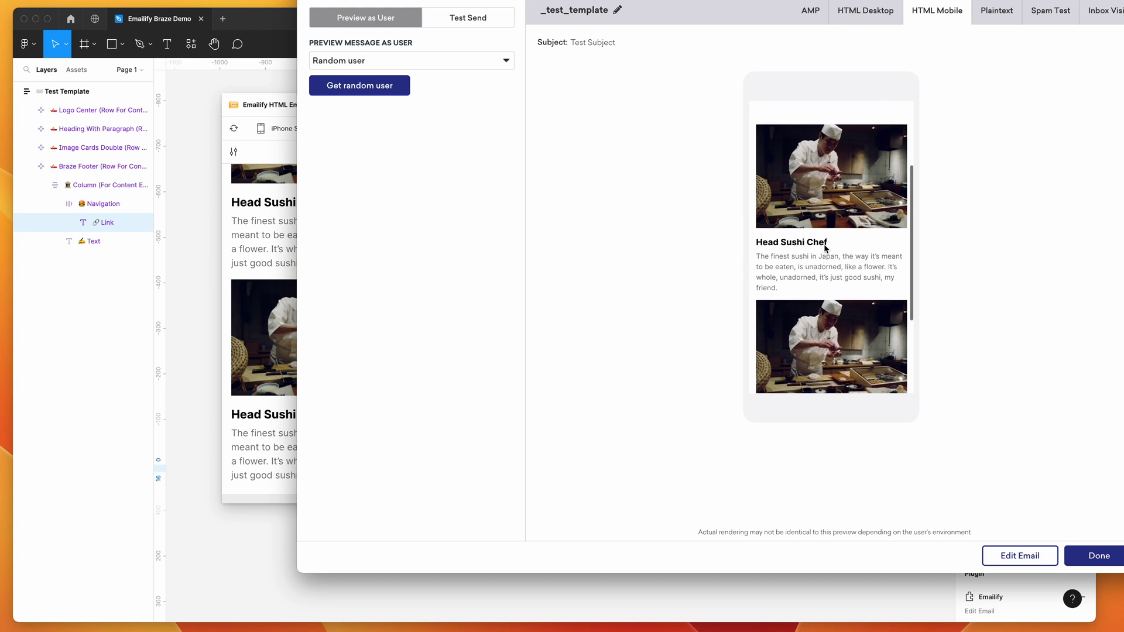
{"action": "scroll", "coordinate": [824, 246], "scroll_direction": "up", "scroll_amount": 1}
{"action": "scroll", "coordinate": [825, 247], "scroll_direction": "down", "scroll_amount": 1}
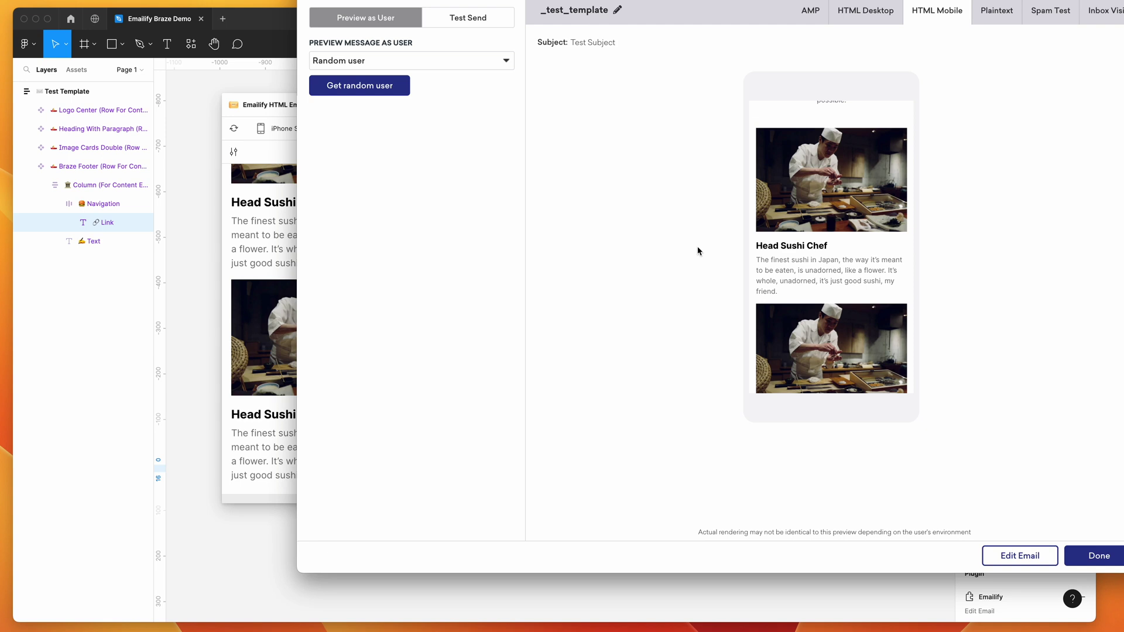
{"action": "left_click", "coordinate": [279, 235]}
{"action": "left_click", "coordinate": [453, 236]}
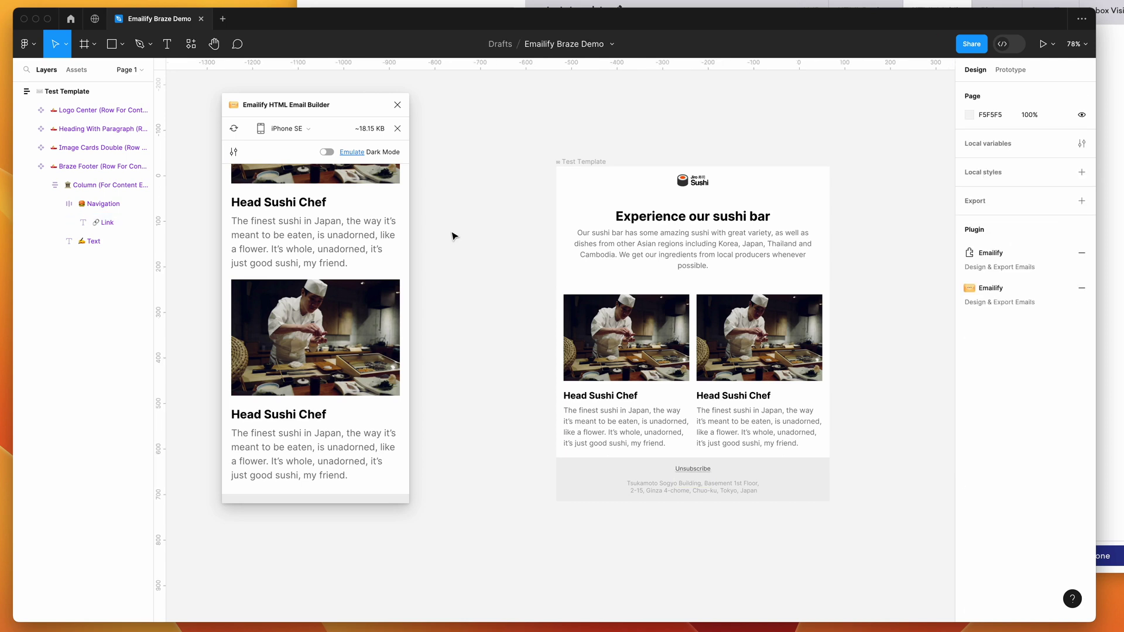